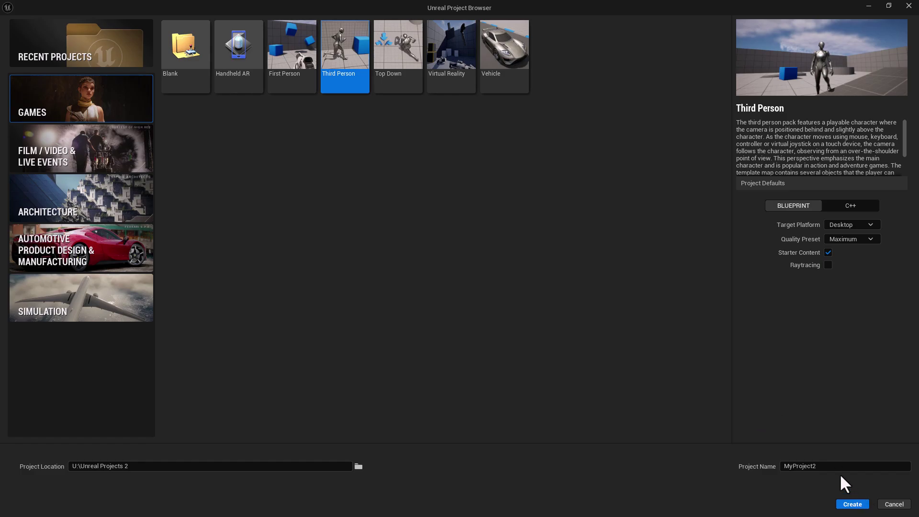
Name the new Third Person Blueprint project TheSwagGame and create it
left_click_drag(827, 465, 758, 471)
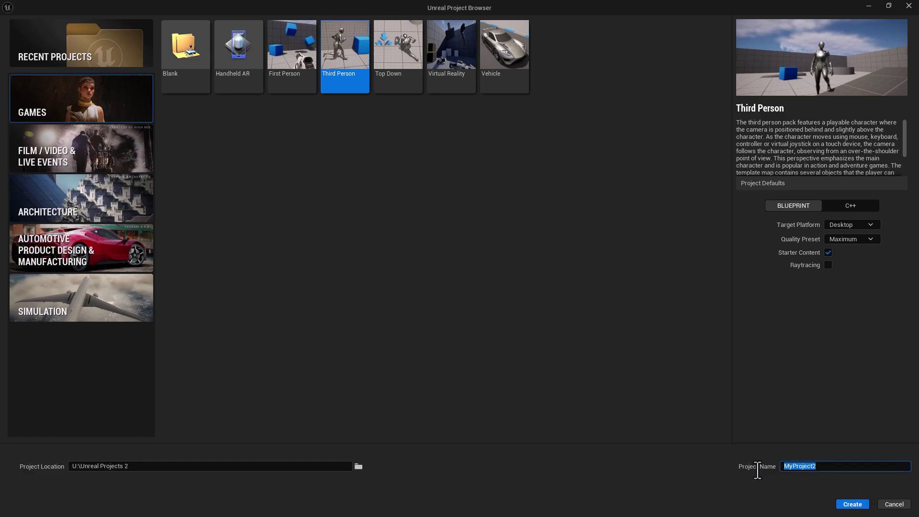
type("The")
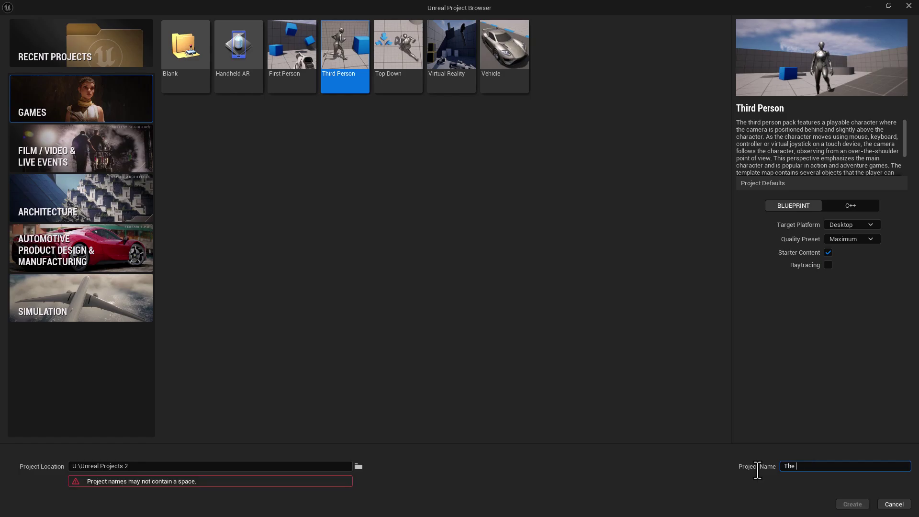
key("BackSpace")
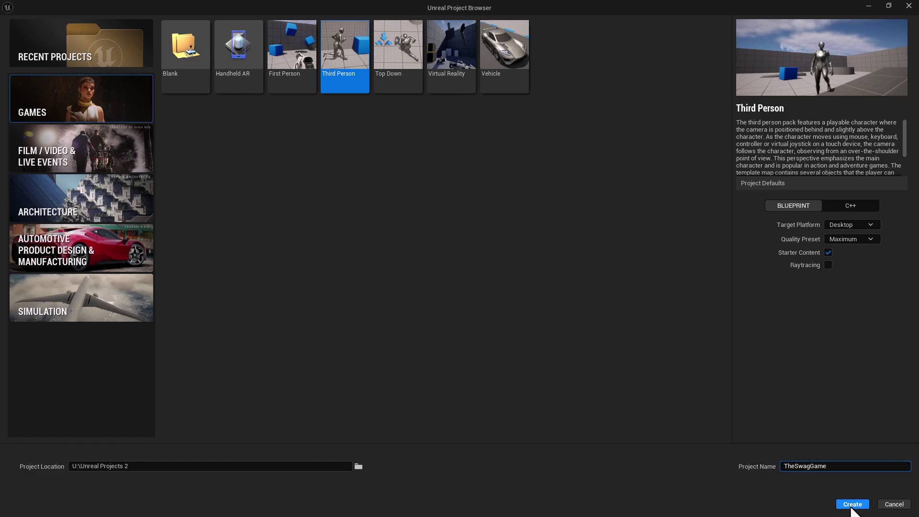
left_click(853, 504)
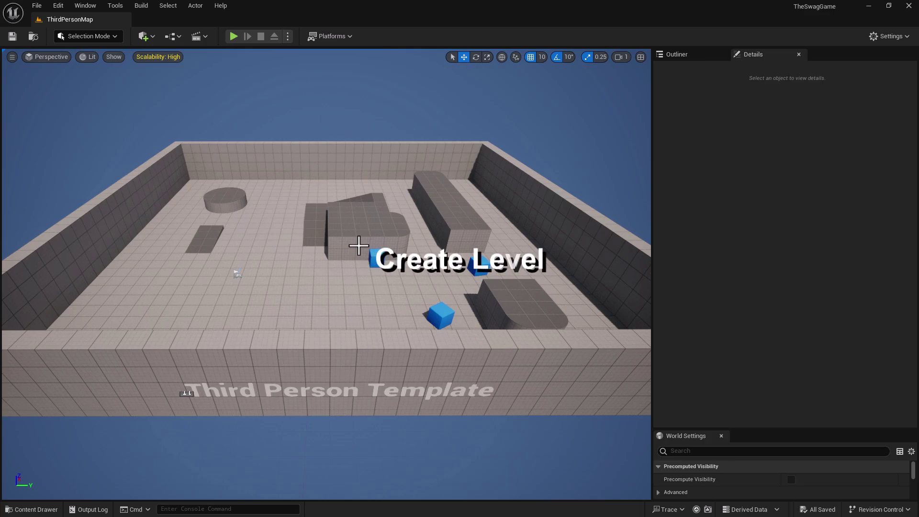
Replace ThirdPersonMap with a new untitled Open World level using Ctrl+N
left_click(359, 246)
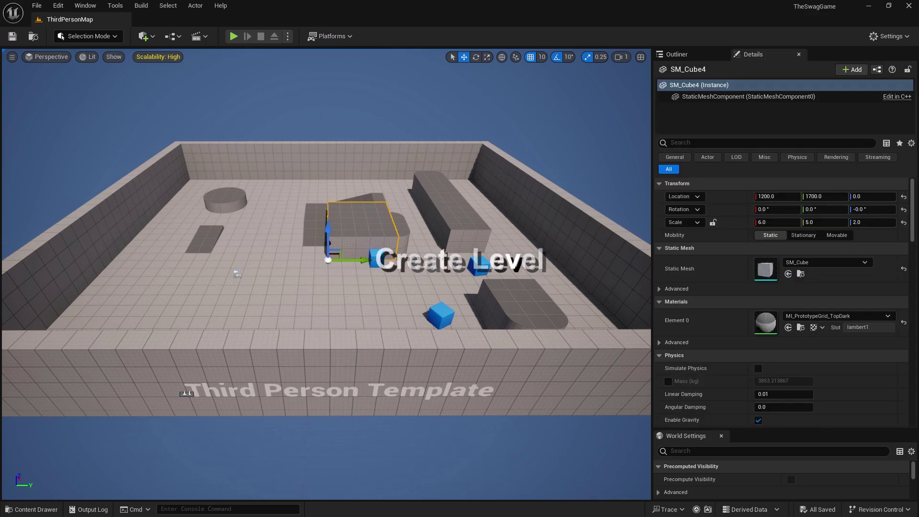
key("ctrl+n")
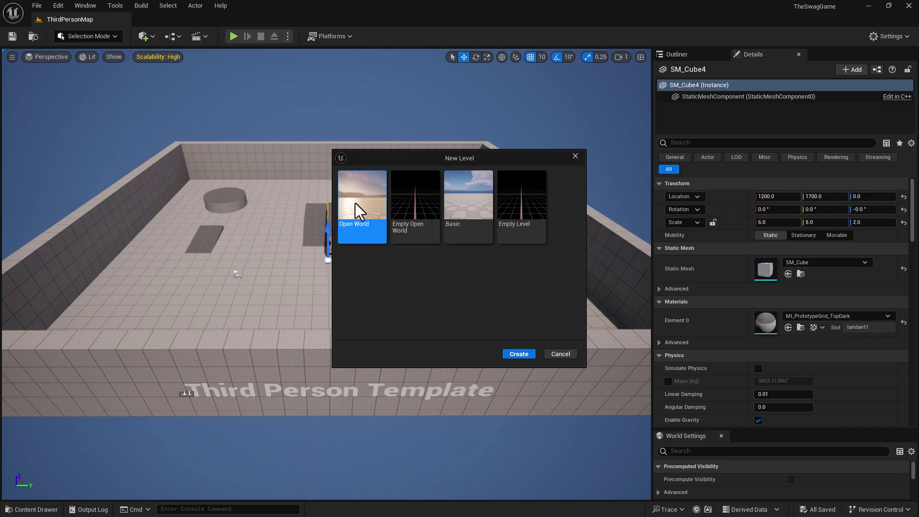
left_click(518, 355)
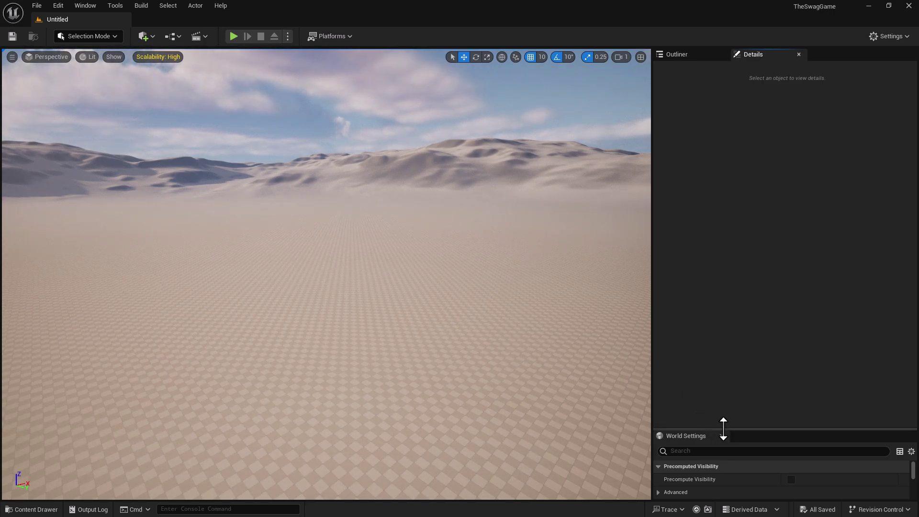
In World Settings, choose BP_ThirdPersonGameMode as the GameMode Override
left_click_drag(724, 429, 715, 248)
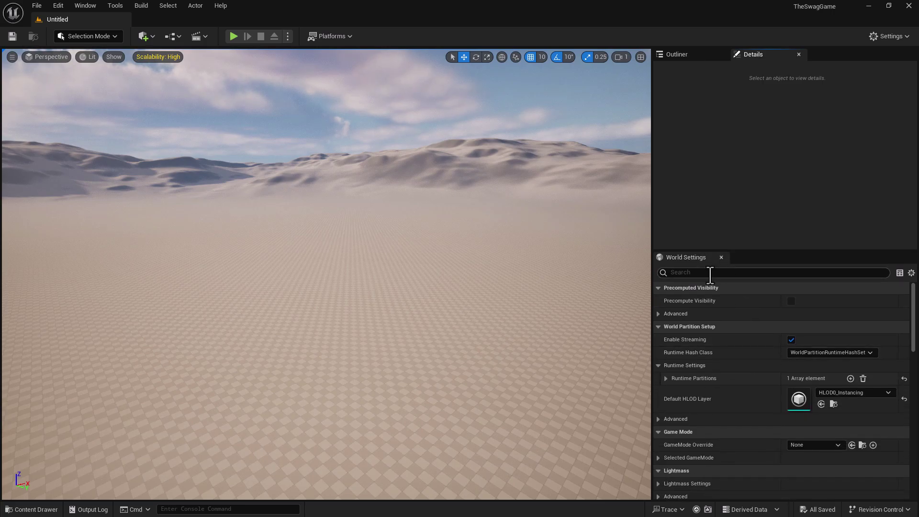
left_click(90, 7)
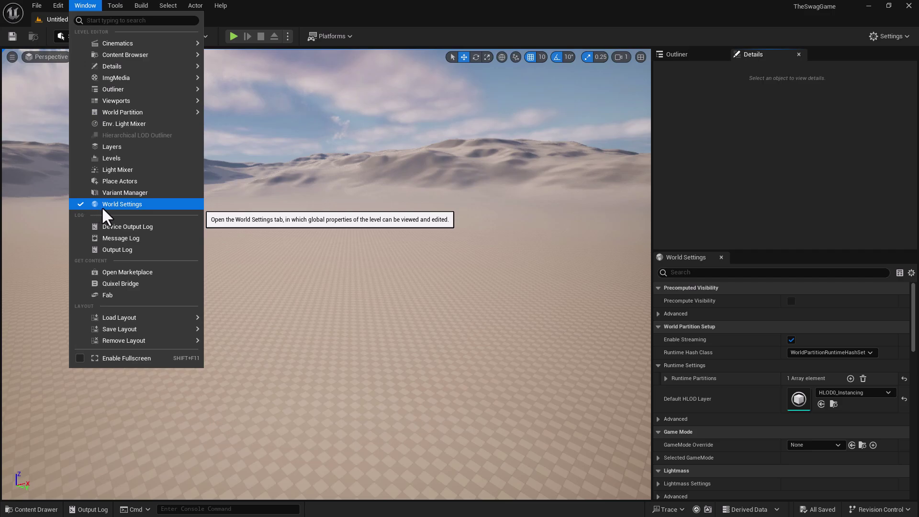
left_click(366, 138)
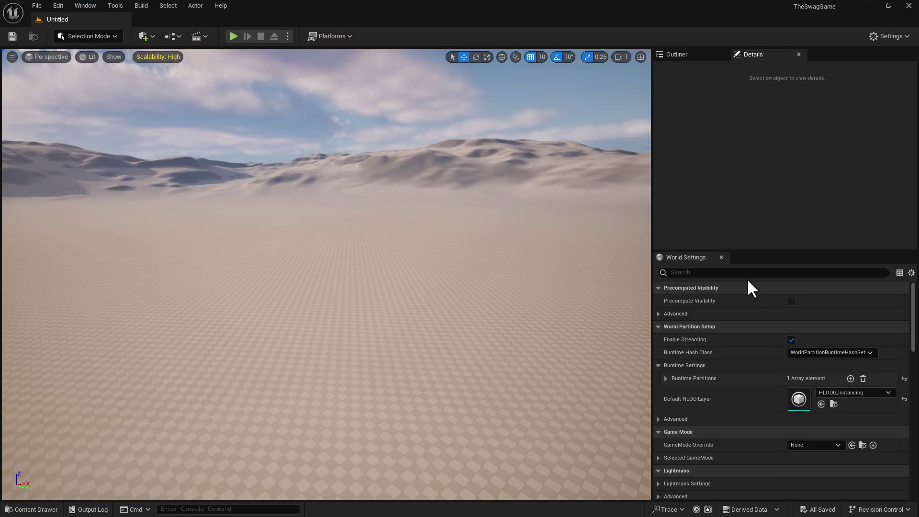
scroll(731, 404, "down", 3)
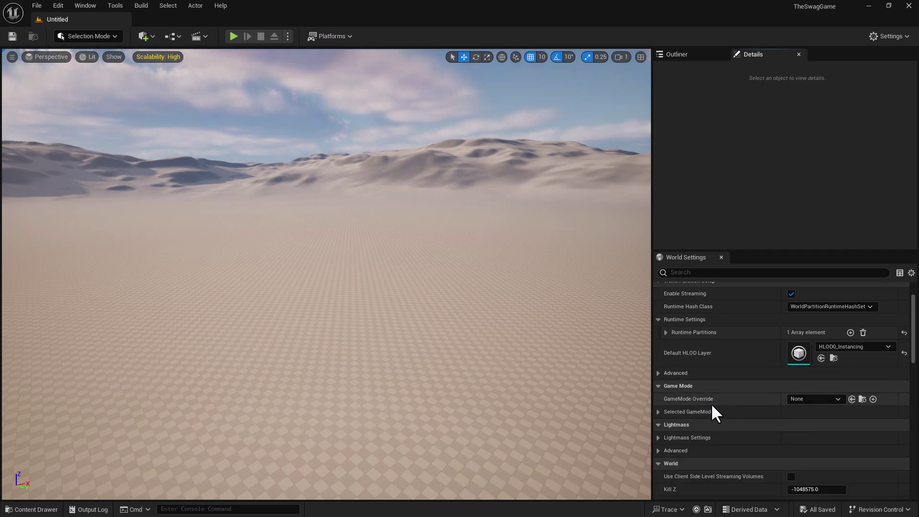
left_click(809, 401)
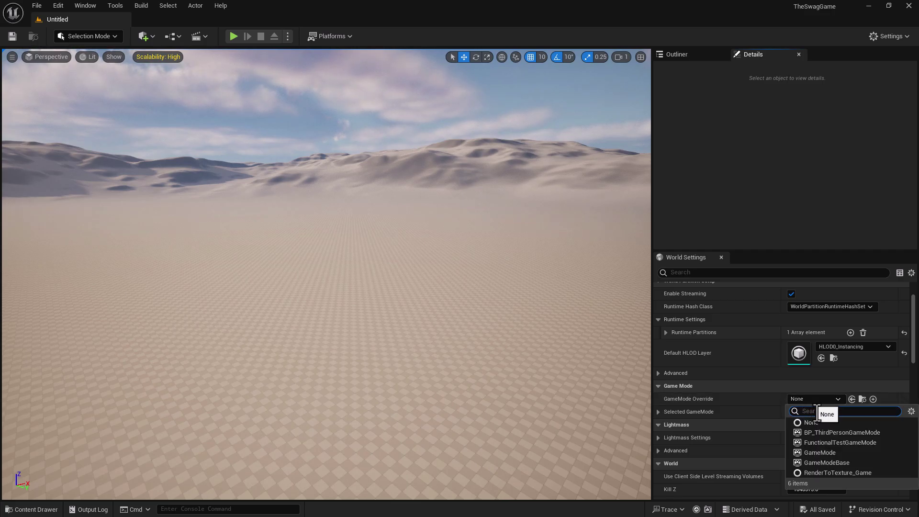
left_click(827, 433)
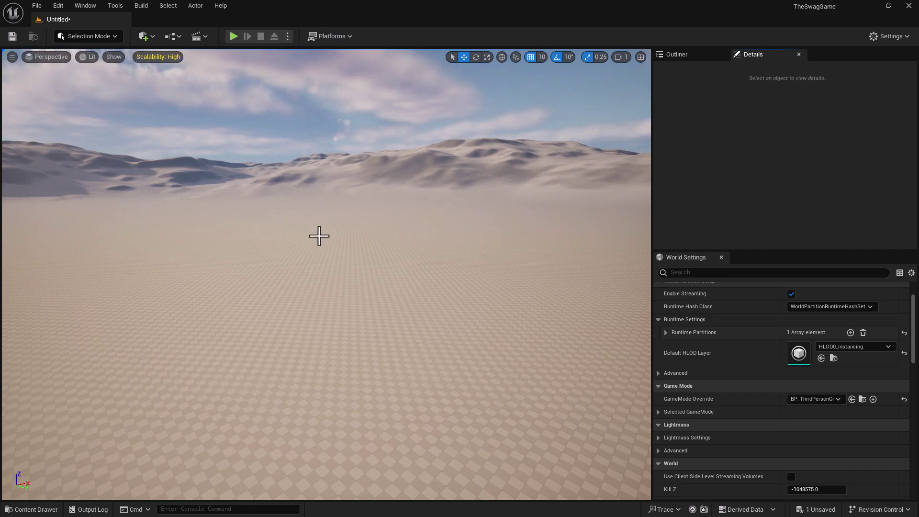
Select the Landscape actor, assign it the M_Ground_Grass material, and start saving the level
left_click(691, 53)
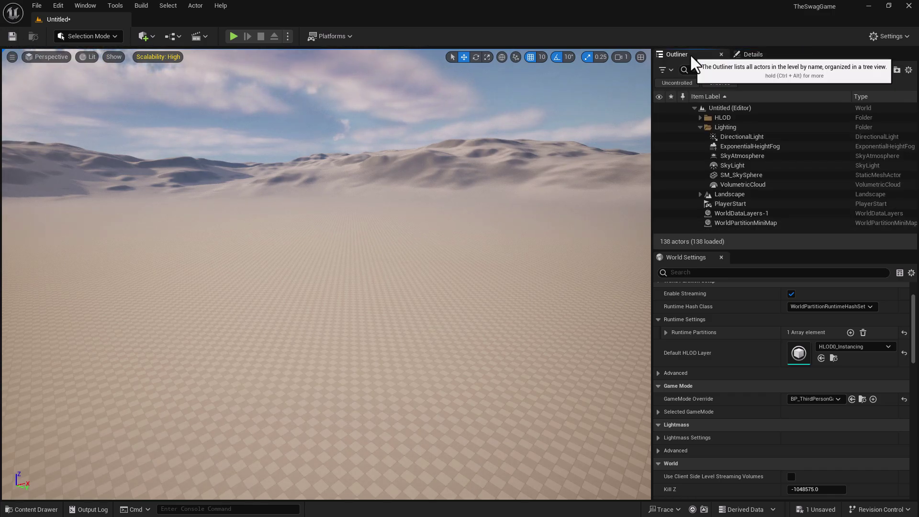
left_click(733, 194)
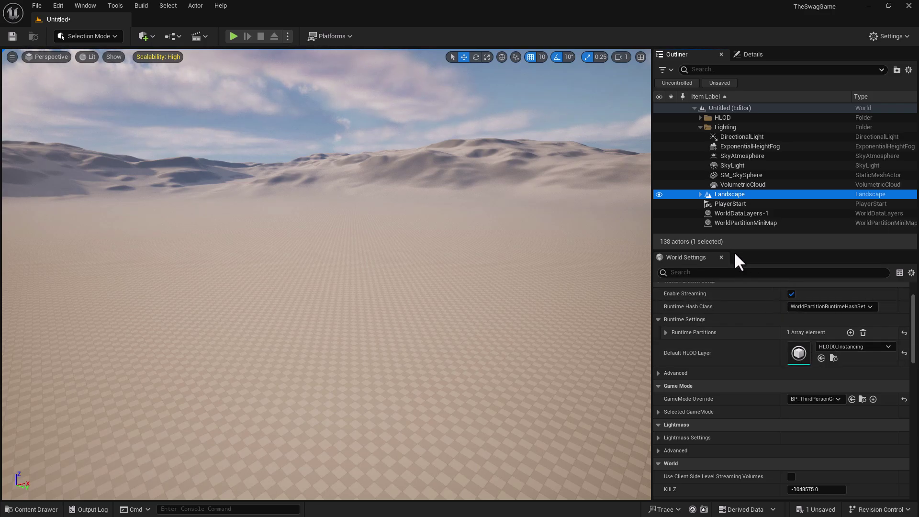
left_click_drag(734, 249, 744, 413)
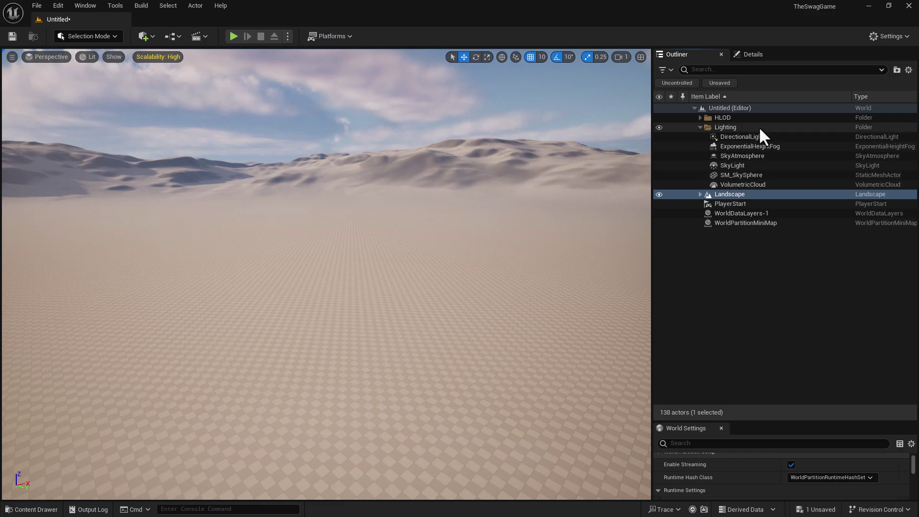
left_click(750, 56)
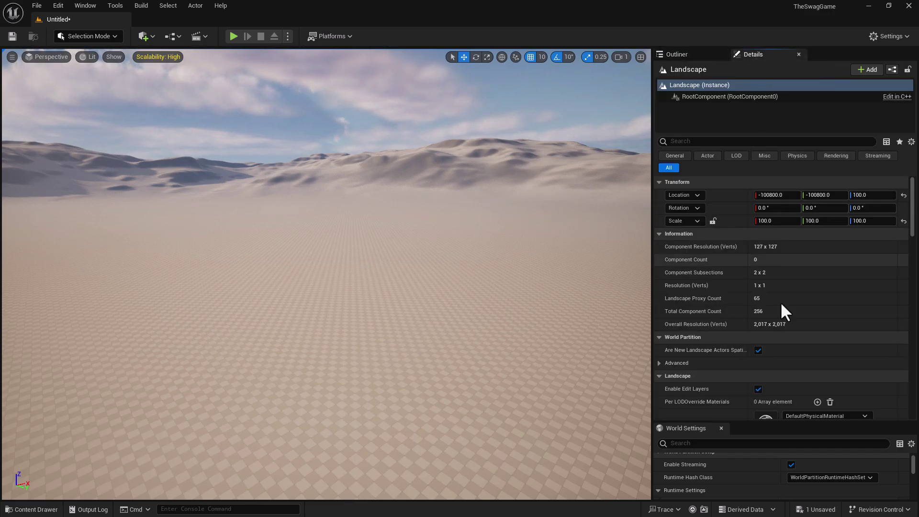
scroll(772, 374, "down", 3)
scroll(764, 373, "down", 2)
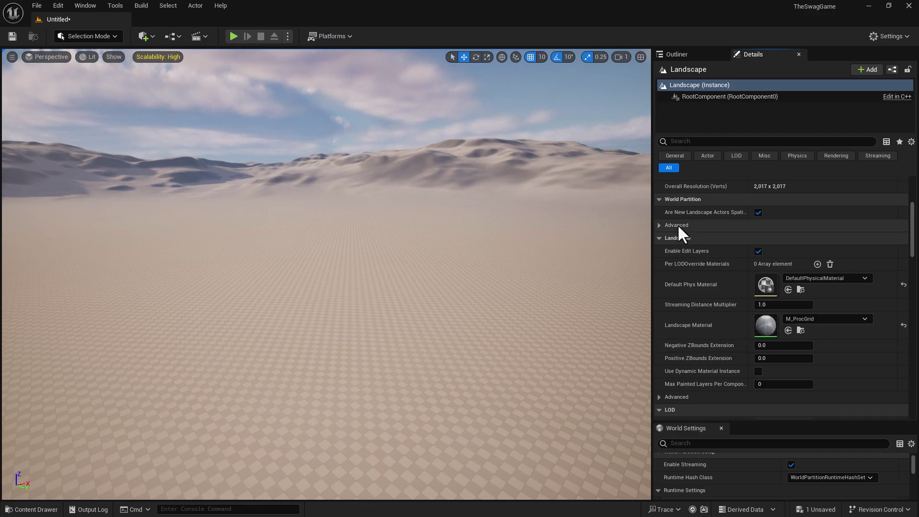
left_click(802, 320)
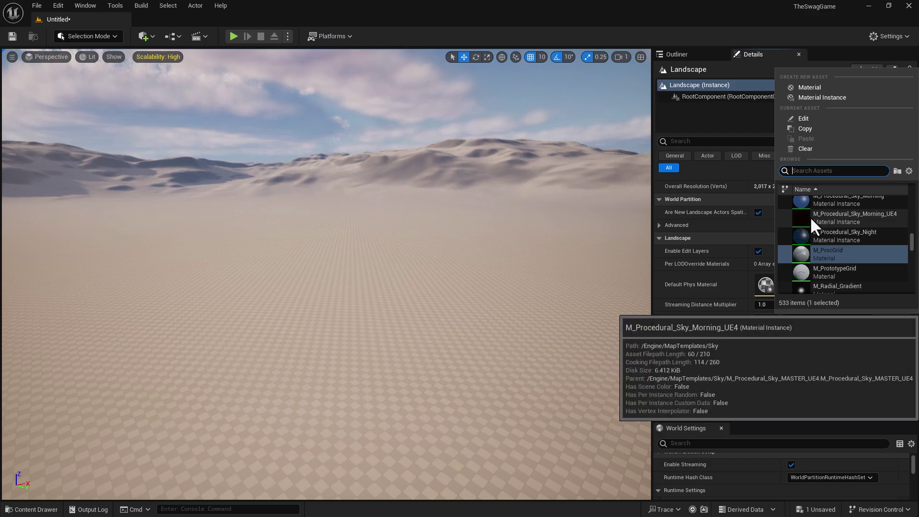
type("grass")
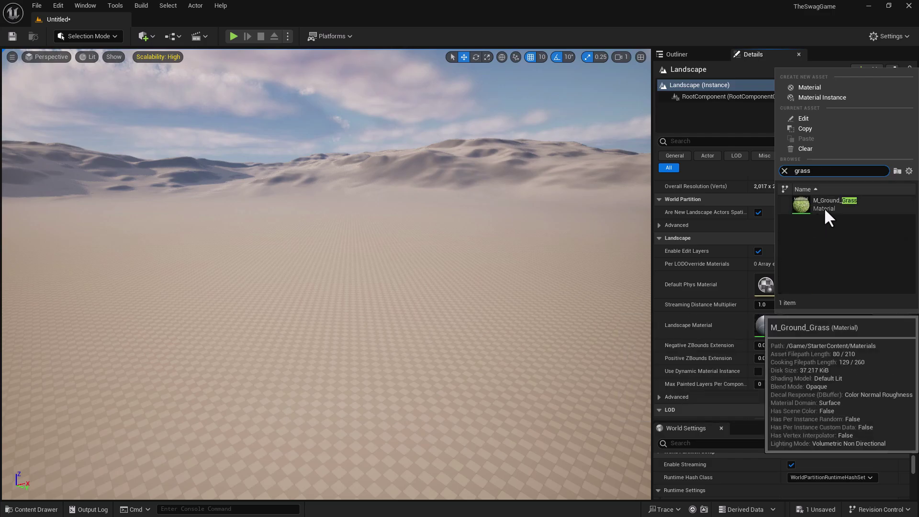
left_click(823, 208)
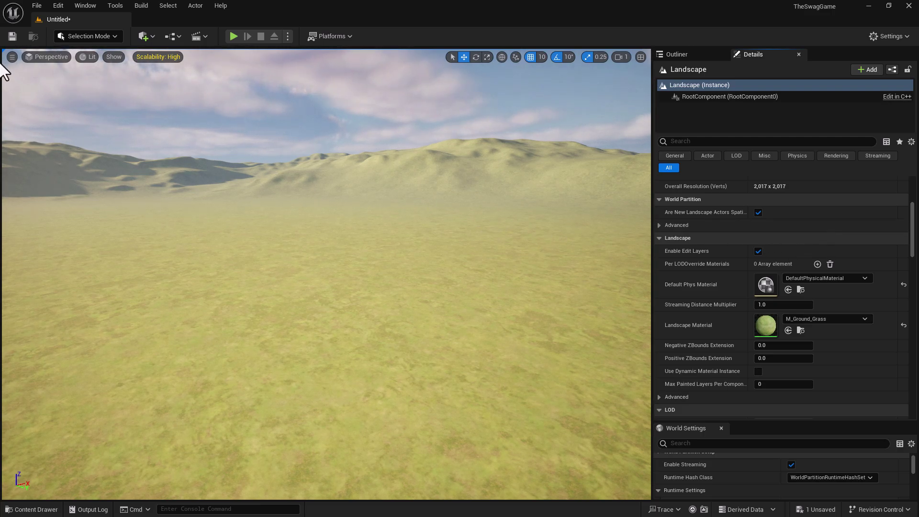
left_click(11, 36)
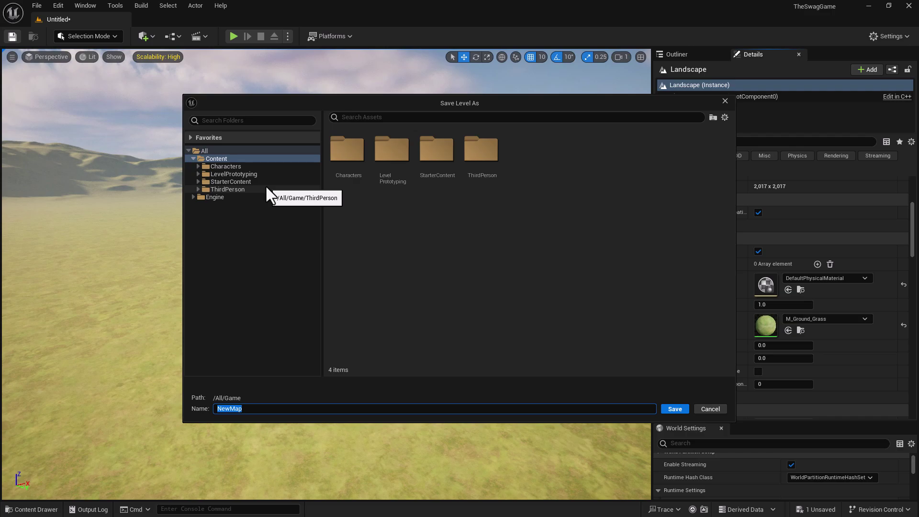
Name the level TheHills and save it inside the ThirdPerson > Maps folder
type("TheHills")
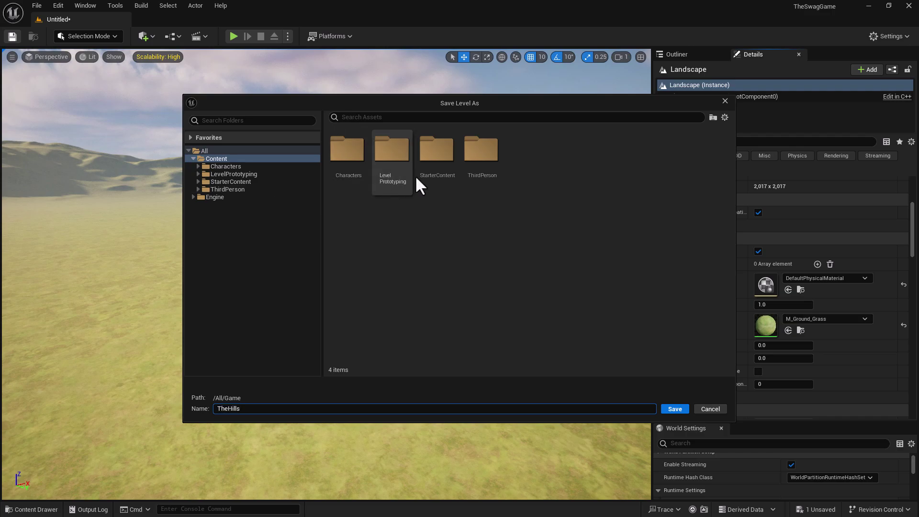
double_click(487, 149)
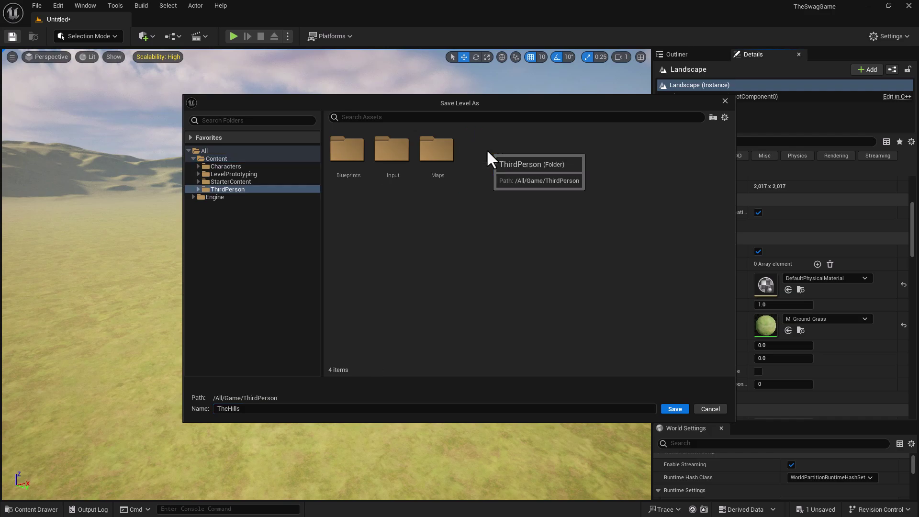
double_click(451, 152)
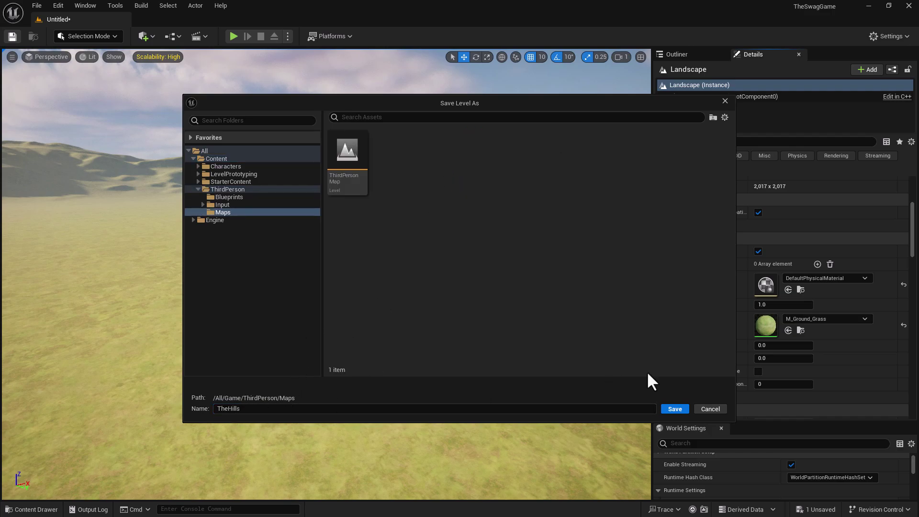
left_click(676, 409)
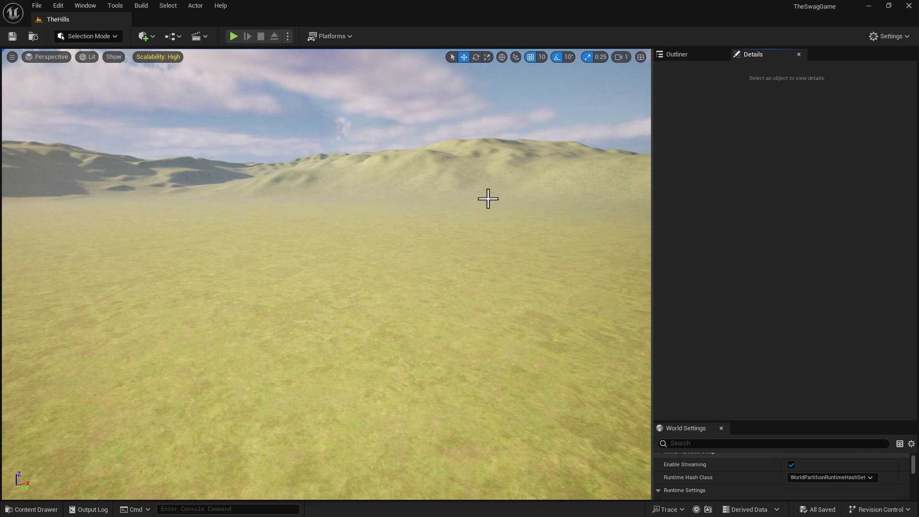
Frame the PlayerStart from the Outliner and pull the camera back above it
left_click(691, 54)
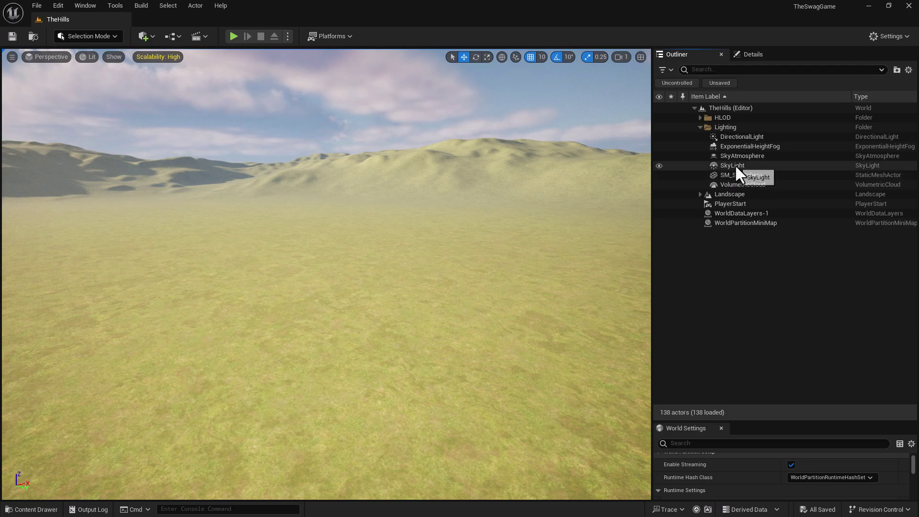
left_click(741, 201)
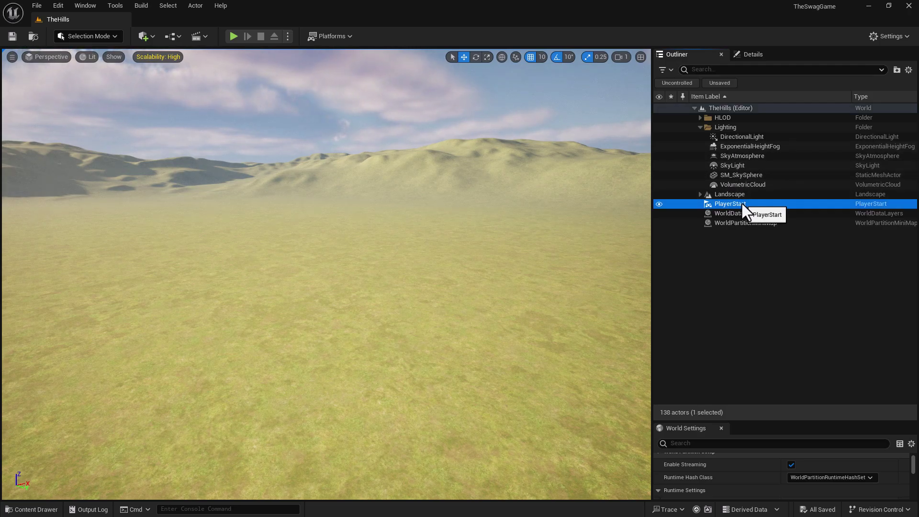
double_click(741, 203)
right_click_drag(551, 300, 551, 367)
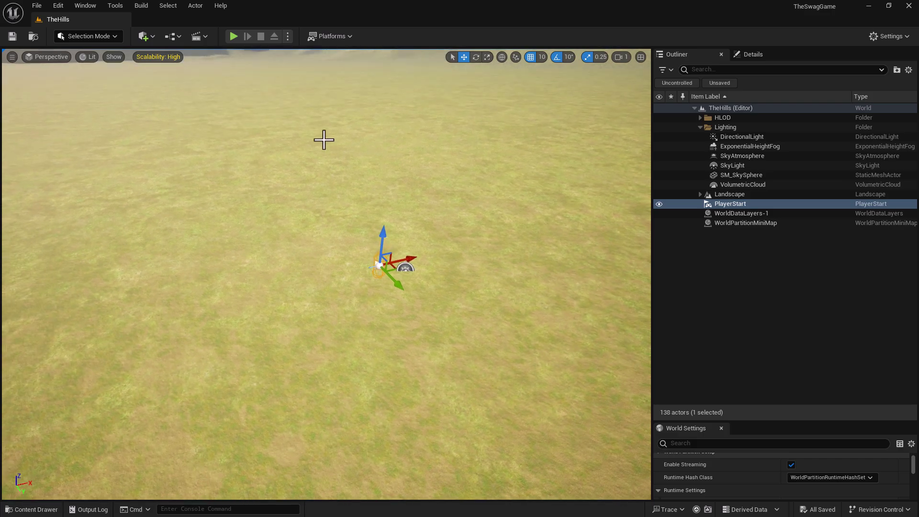
Enter Landscape Mode with Shift+2
left_click(108, 35)
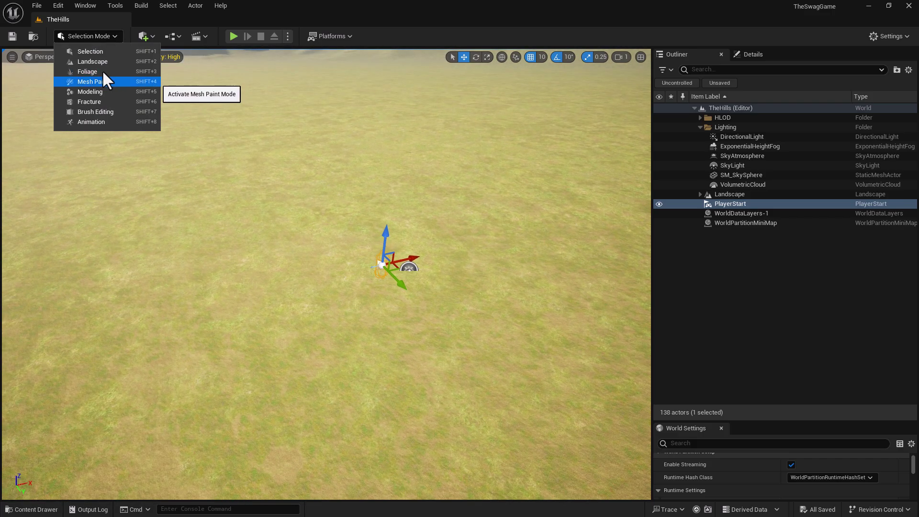
key("Escape")
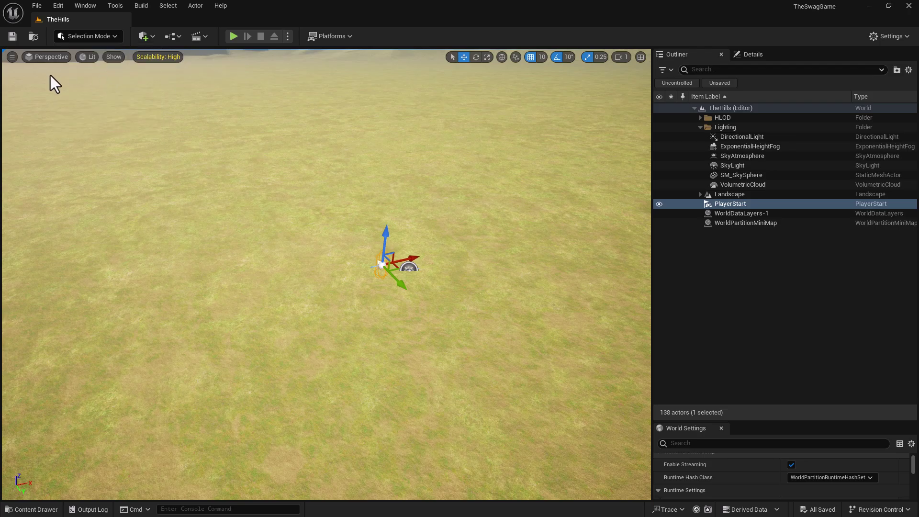
key("shift+2")
Sculpt two large hills near the player start
mouse_move(338, 235)
left_mouse_down()
mouse_move(315, 223)
mouse_move(272, 263)
mouse_move(277, 223)
left_mouse_up()
key("ctrl+z")
key("ctrl+z")
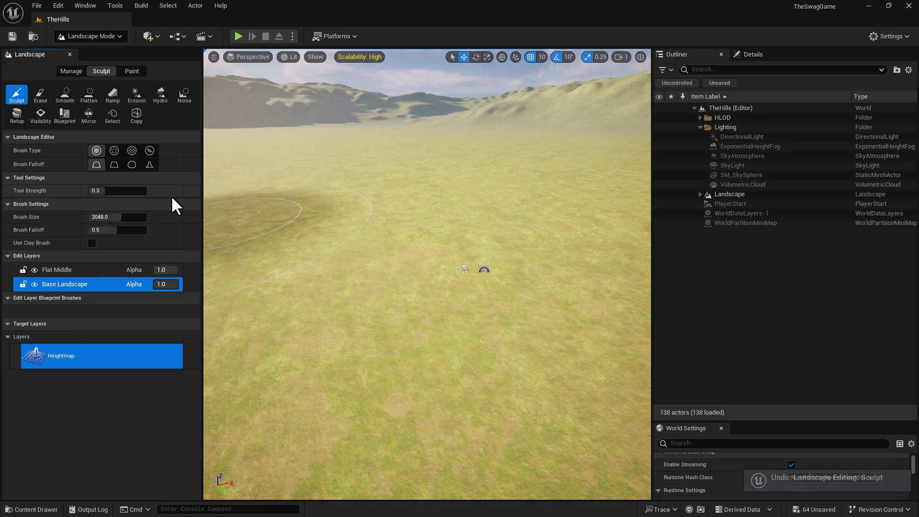
mouse_move(235, 226)
left_mouse_down()
mouse_move(277, 203)
mouse_move(343, 188)
left_mouse_up()
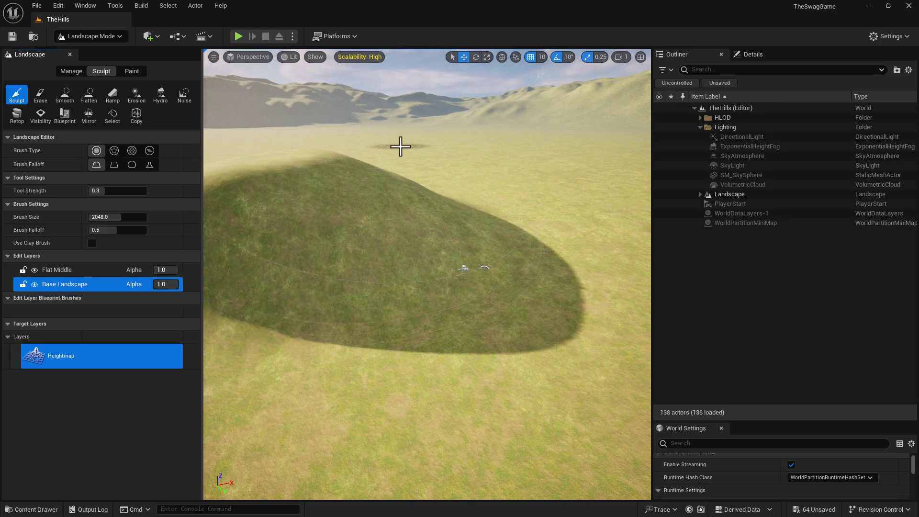
mouse_move(513, 156)
left_mouse_down()
mouse_move(480, 184)
mouse_move(463, 181)
mouse_move(520, 185)
left_mouse_up()
right_click_drag(519, 185, 519, 253)
right_click_drag(438, 187, 422, 232)
mouse_move(503, 174)
left_mouse_down()
mouse_move(561, 237)
mouse_move(457, 278)
mouse_move(469, 261)
mouse_move(421, 245)
mouse_move(461, 251)
mouse_move(437, 259)
mouse_move(443, 272)
mouse_move(416, 178)
mouse_move(363, 123)
mouse_move(346, 216)
mouse_move(311, 238)
left_mouse_up()
scroll(419, 232, "down", 10)
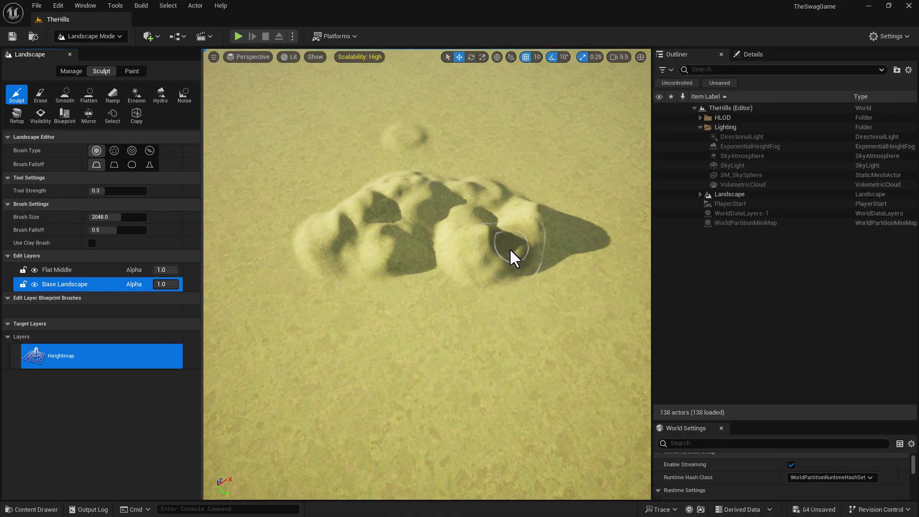
Add several smaller bumps across the terrain along the hillside
left_click_drag(511, 255, 338, 304)
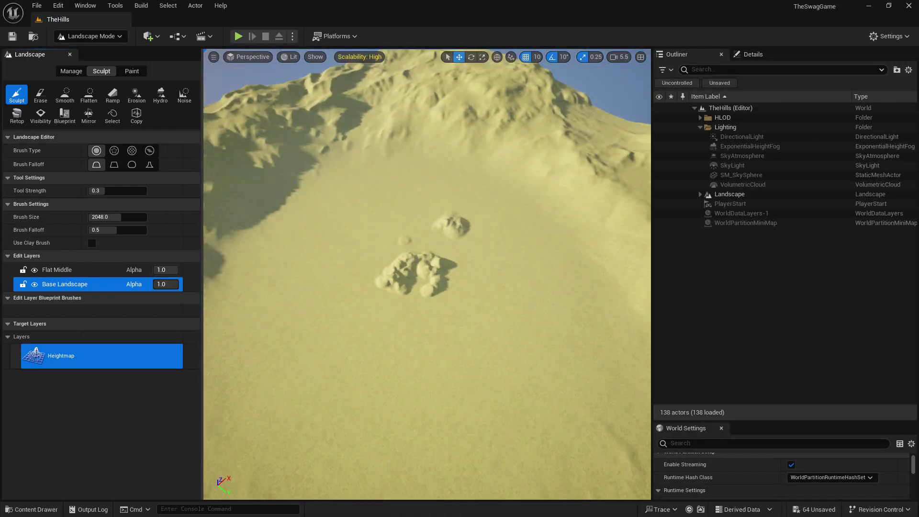
left_click(314, 335)
left_click(313, 185)
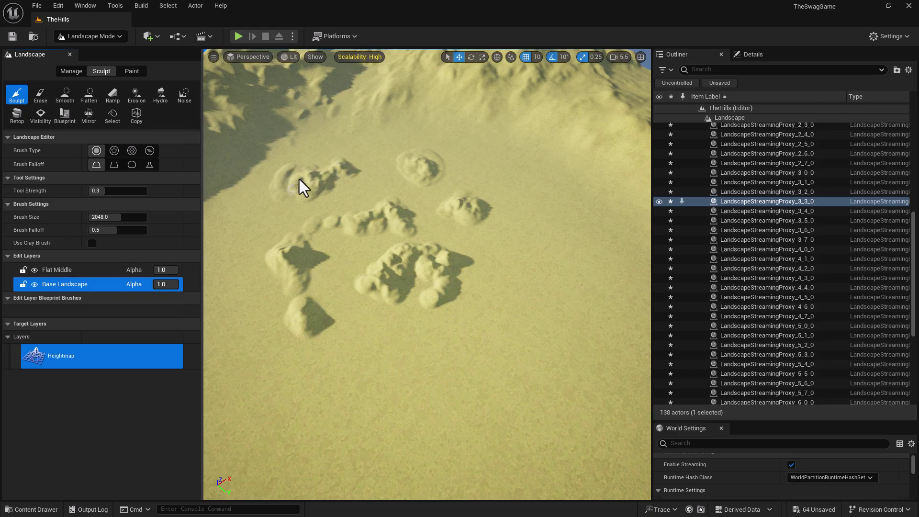
left_click(539, 246)
left_click(378, 381)
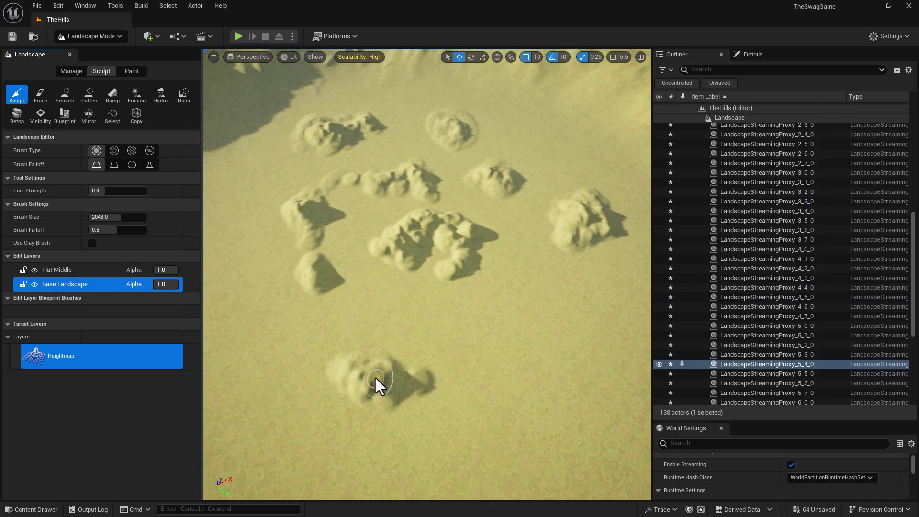
mouse_move(498, 366)
left_mouse_down()
mouse_move(540, 358)
mouse_move(530, 383)
left_mouse_up()
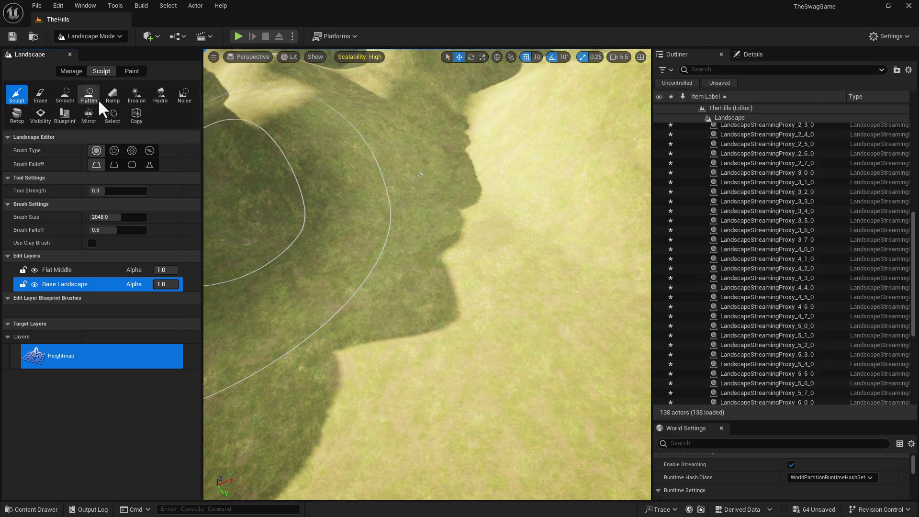
Try the Smooth tool, then erase sculpting from part of the terrain
left_click(64, 94)
left_click(41, 94)
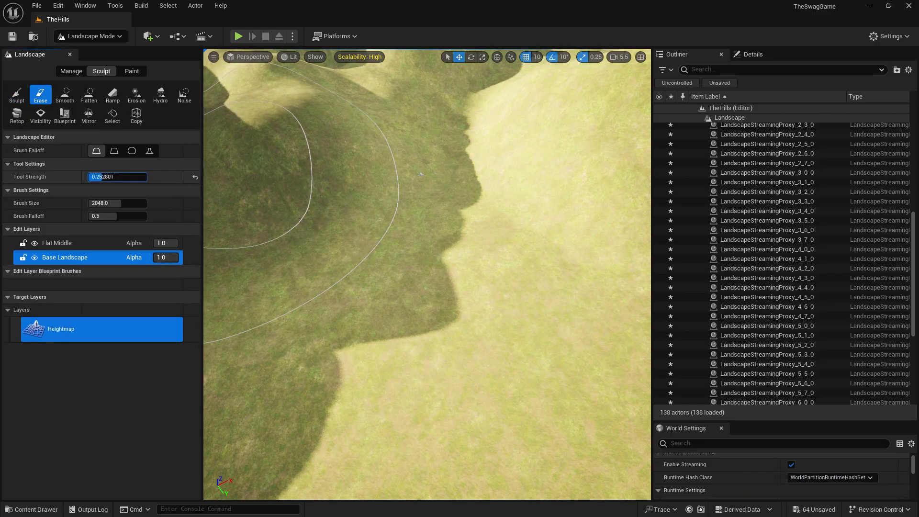
left_click(404, 191)
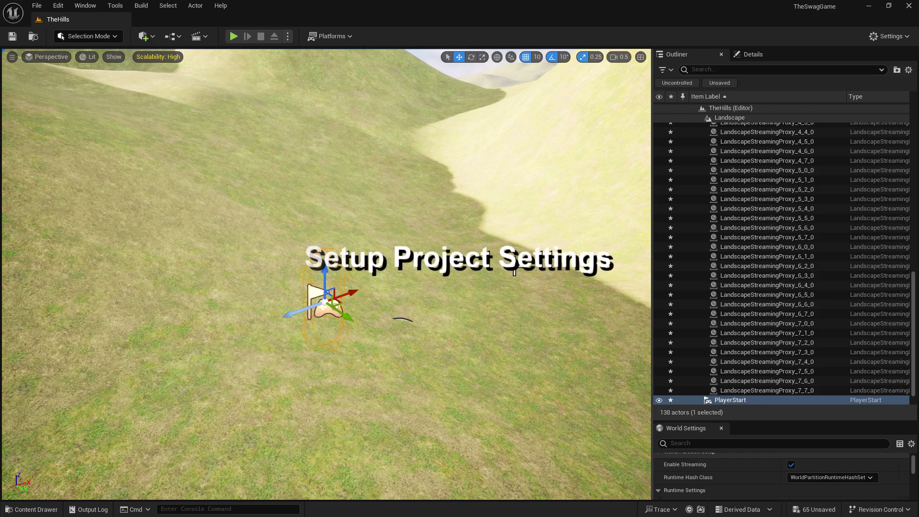
In Project Settings, set the project thumbnail to the Desktop image UmeSwagProjPic
left_click(57, 6)
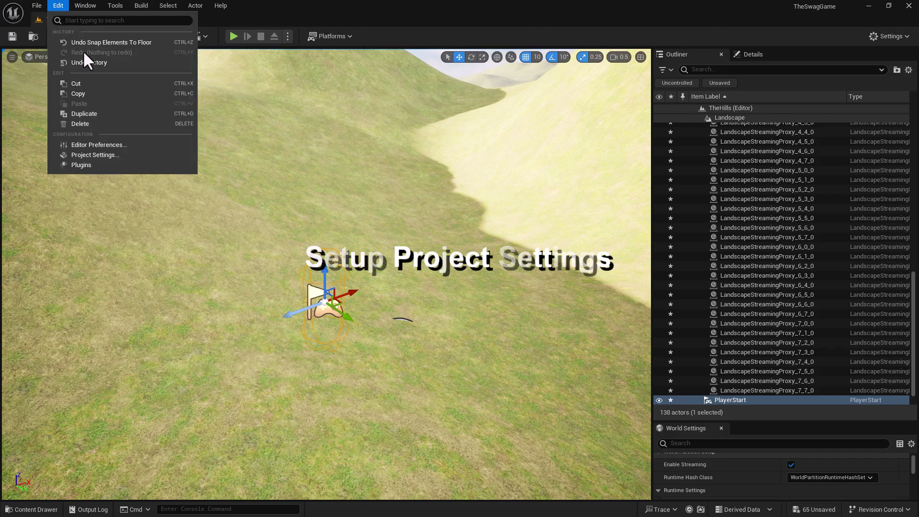
left_click(122, 154)
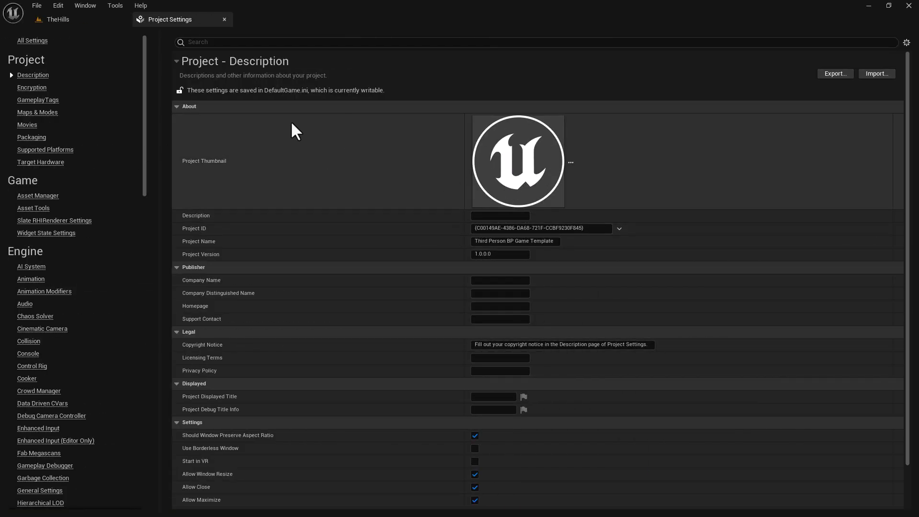
left_click(571, 163)
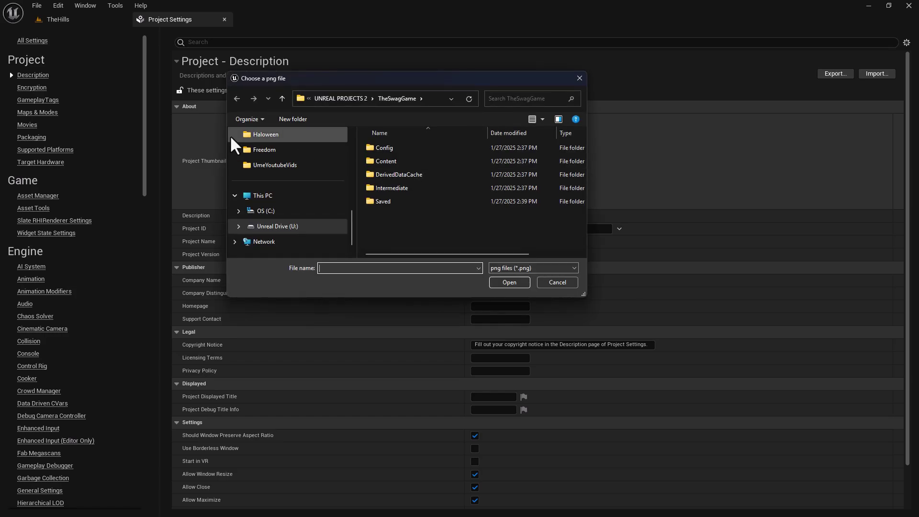
scroll(283, 178, "up", 10)
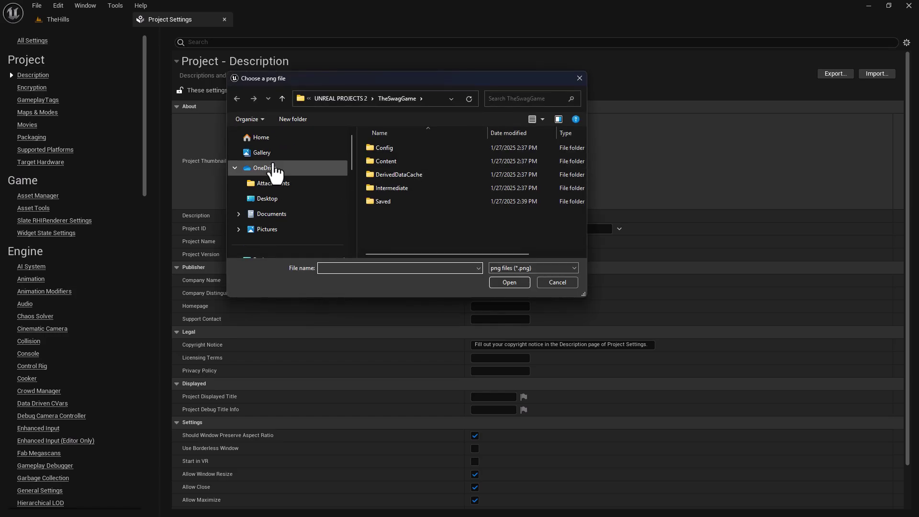
left_click(286, 199)
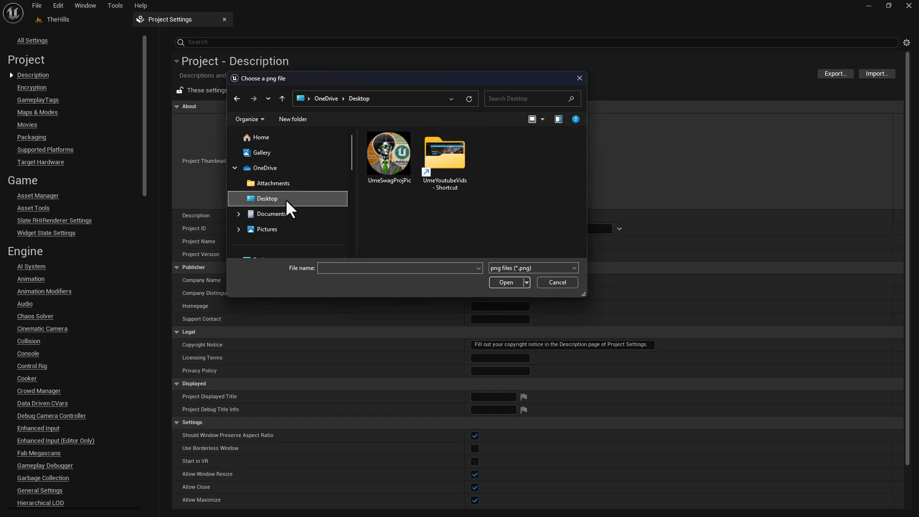
left_click(394, 177)
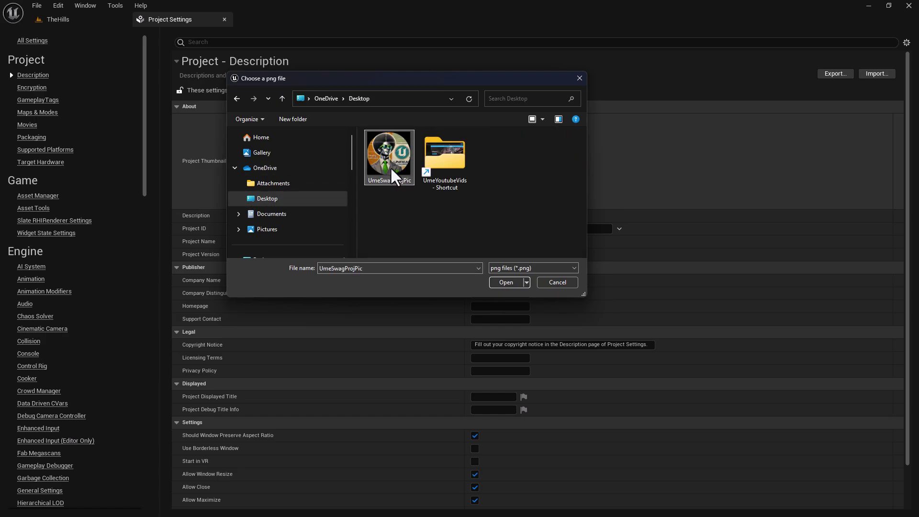
left_click(507, 282)
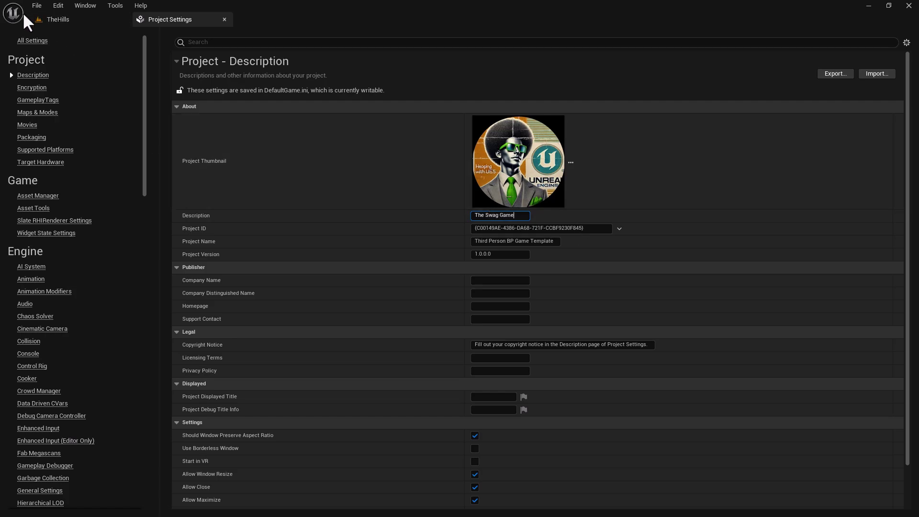
Save all, limit Supported Platforms to Windows only, and show the Maps & Modes page
left_click(33, 8)
left_click(59, 37)
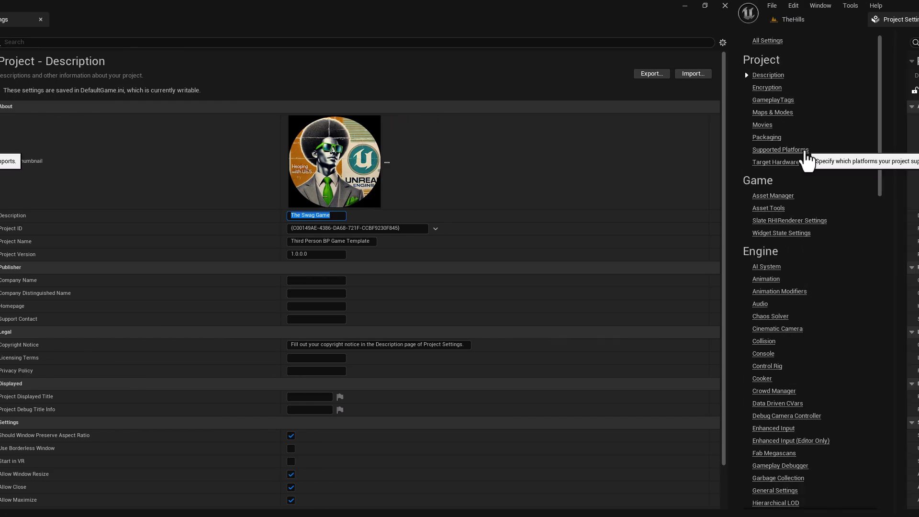
left_click(70, 151)
left_click(181, 59)
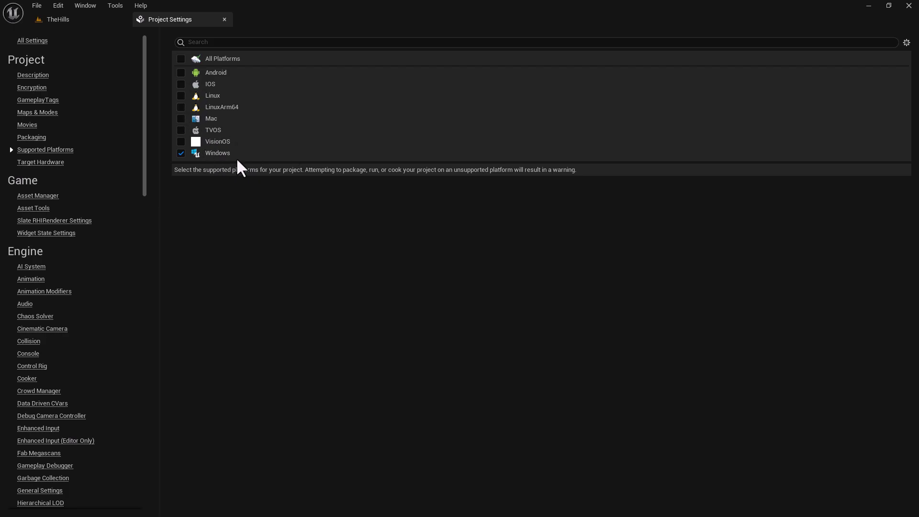
left_click(47, 141)
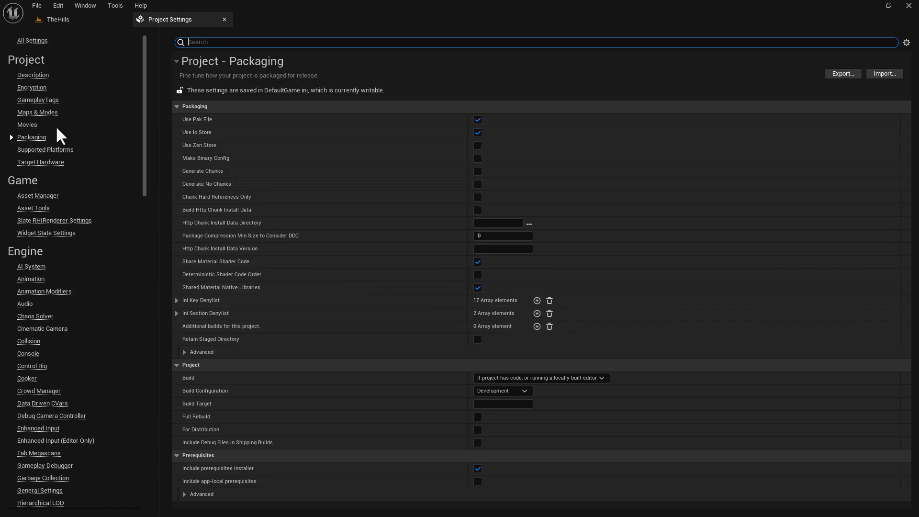
left_click(39, 113)
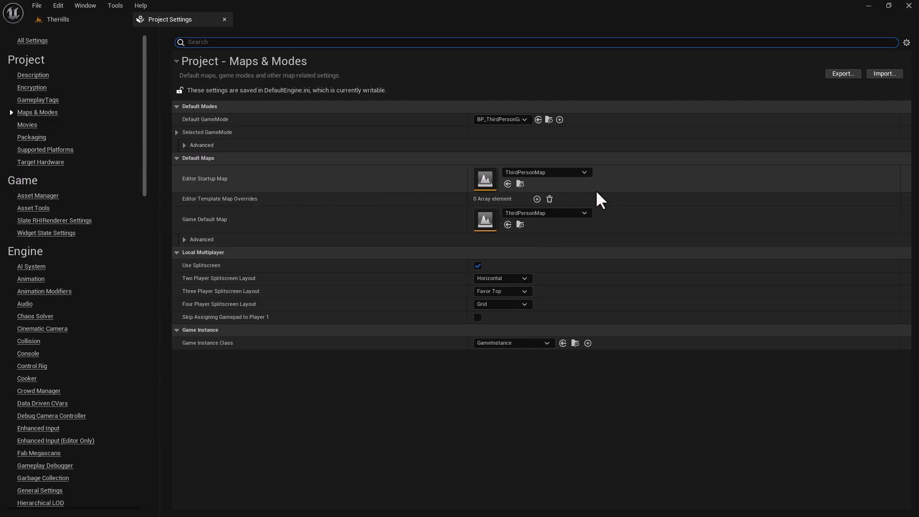
Set the Editor Startup Map to TheHills
left_click(562, 174)
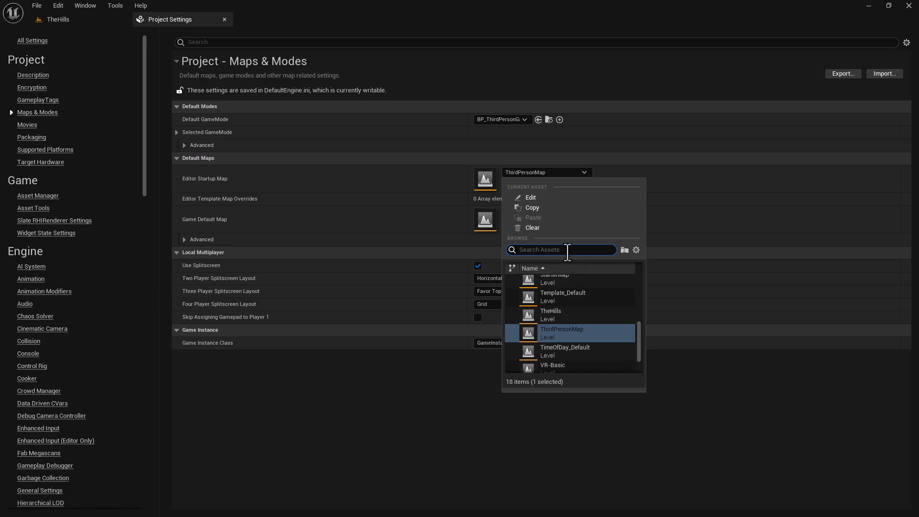
type("the hil")
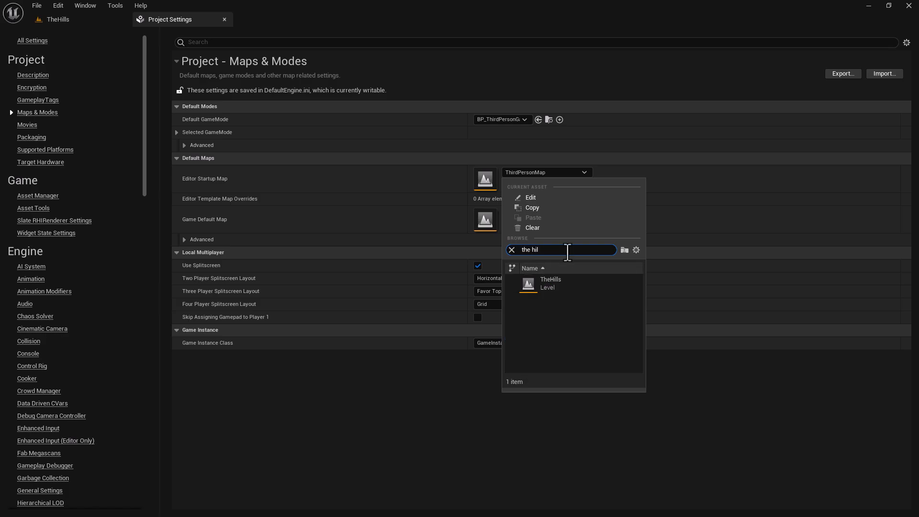
left_click(572, 285)
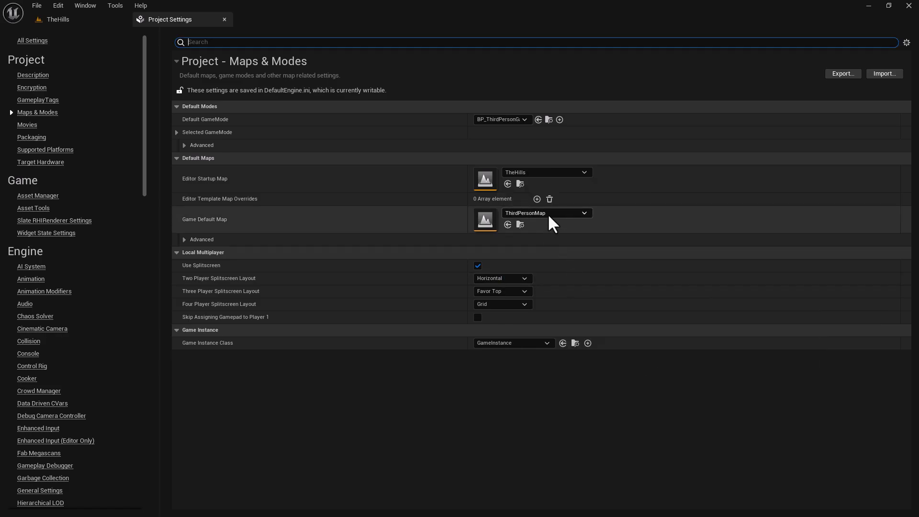
Set the Game Default Map to TheHills as well
left_click(548, 214)
type("the hills")
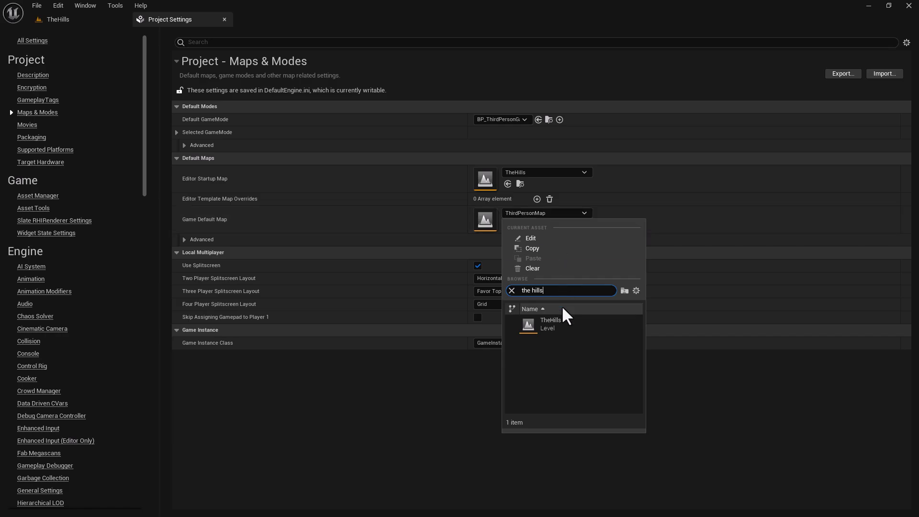
left_click(562, 320)
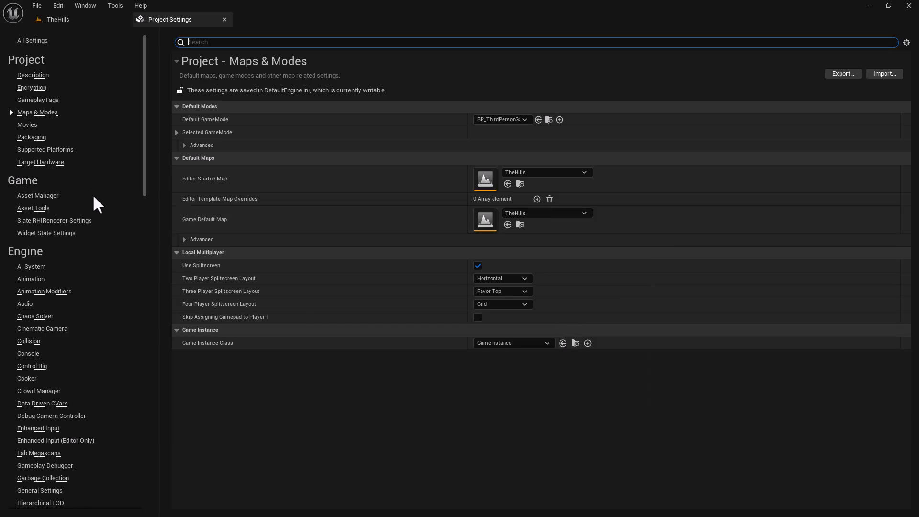
left_click(44, 138)
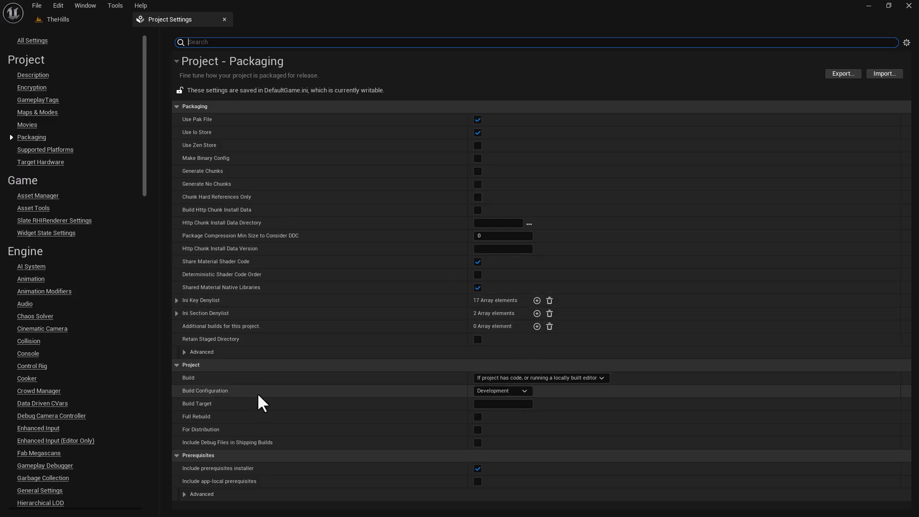
Choose Shipping as the packaging Build Configuration, then close Project Settings
left_click(505, 393)
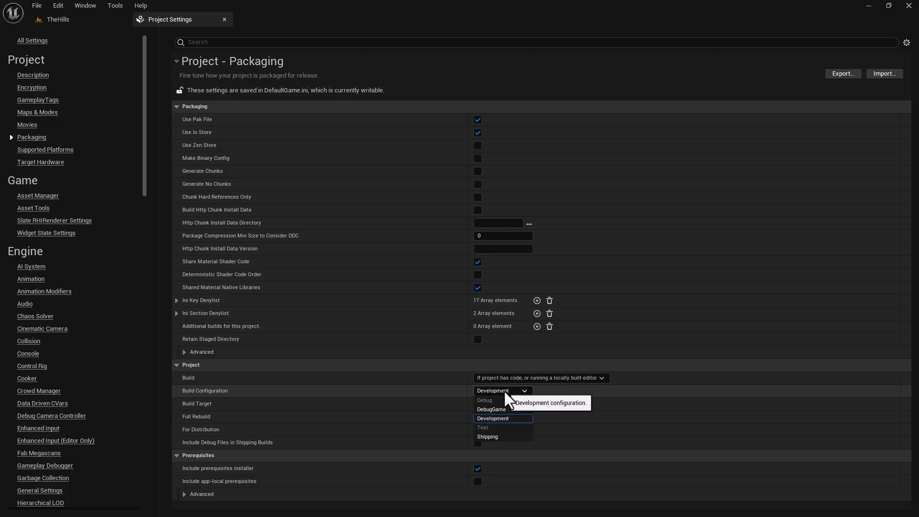
left_click(505, 438)
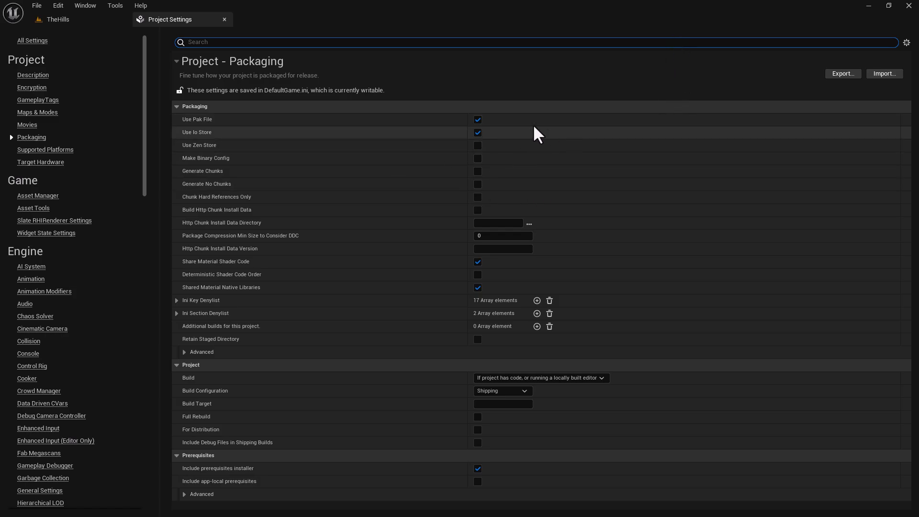
left_click(37, 6)
left_click(65, 50)
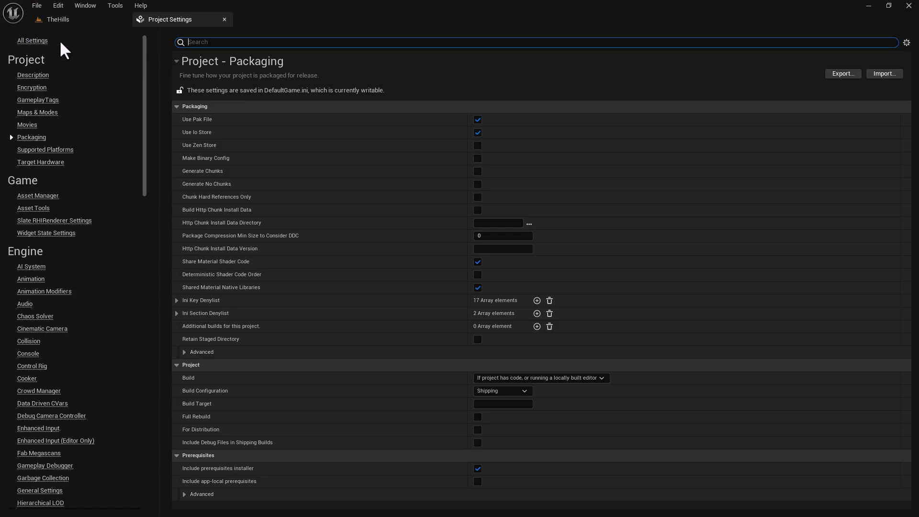
left_click(225, 20)
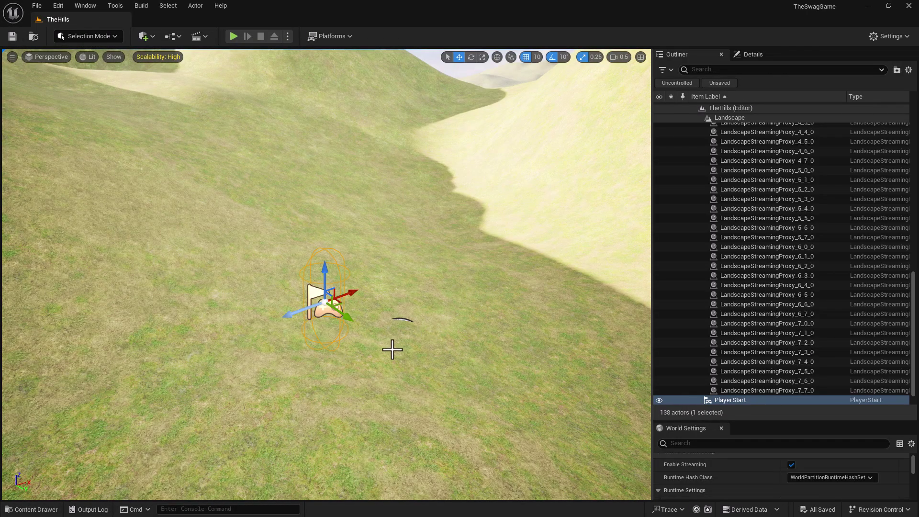
In the Content Drawer, open BP_ThirdPersonCharacter from Content > ThirdPerson > Blueprints
left_click(37, 509)
left_click(223, 351)
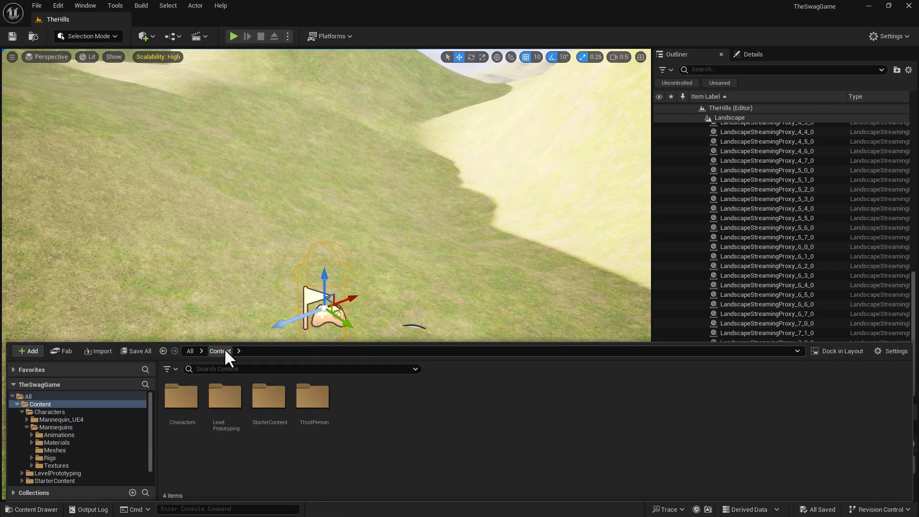
left_click(317, 405)
double_click(318, 405)
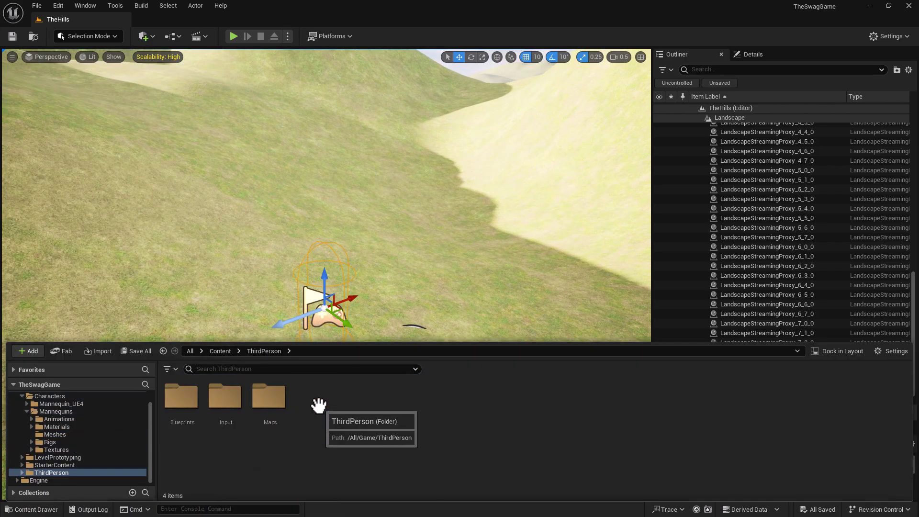
double_click(180, 404)
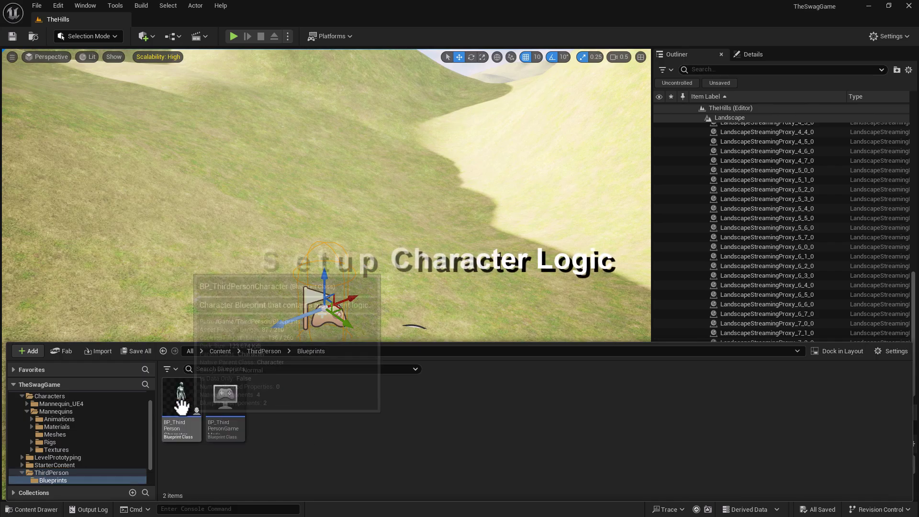
left_click(181, 407)
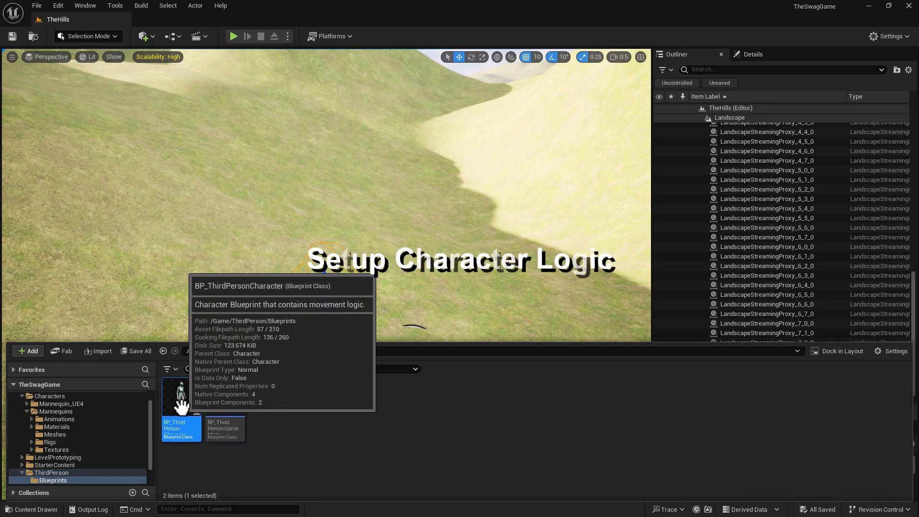
double_click(182, 407)
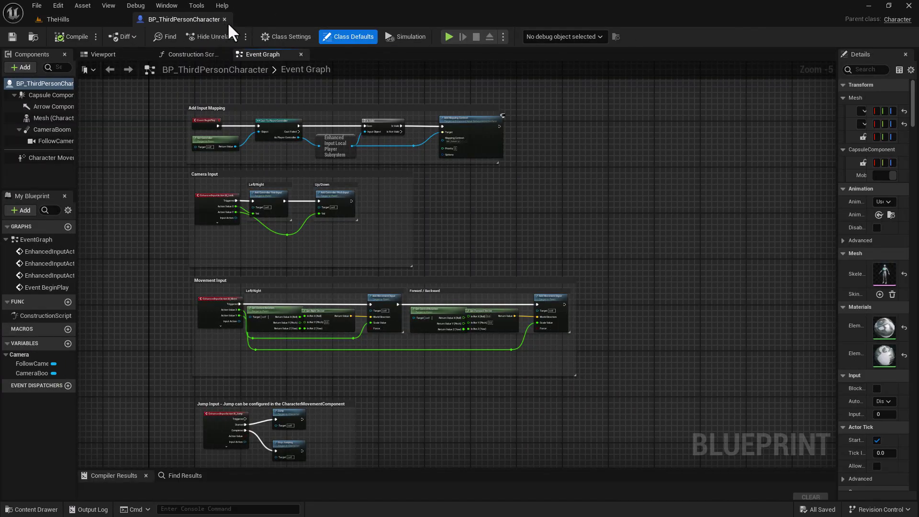
Clear space in the Event Graph and add a Keyboard '1' key event node
right_click_drag(172, 185, 198, 364)
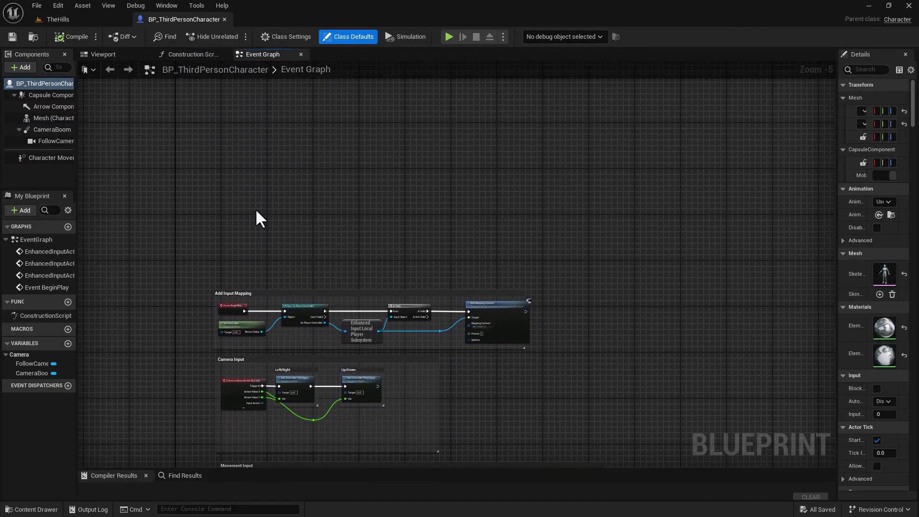
scroll(260, 220, "up", 6)
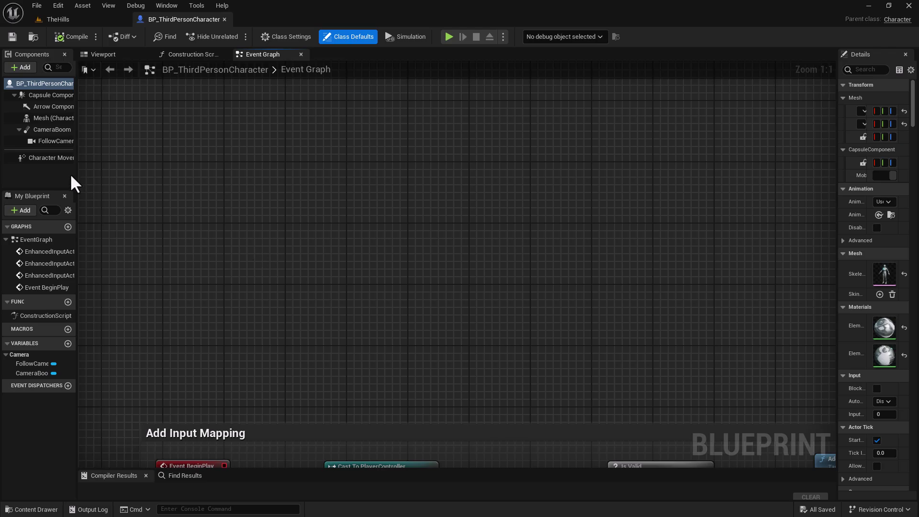
left_click_drag(77, 181, 183, 194)
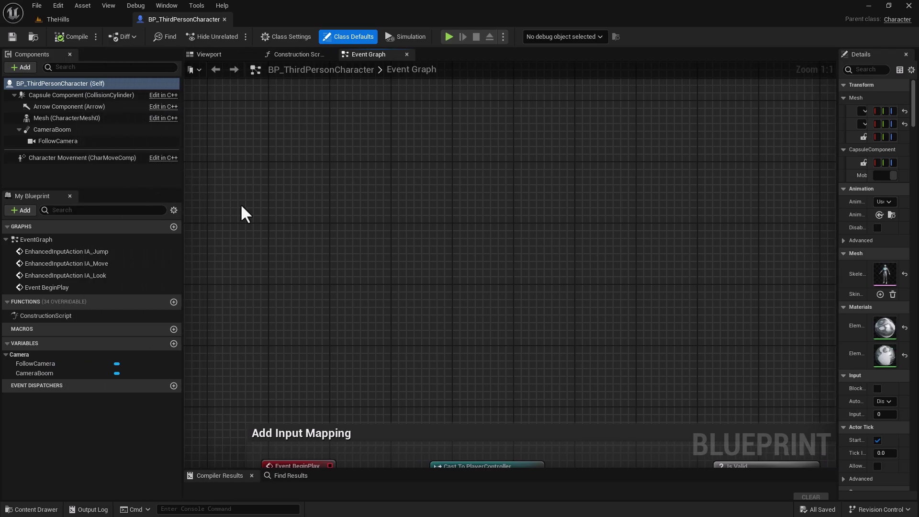
left_click_drag(837, 180, 750, 196)
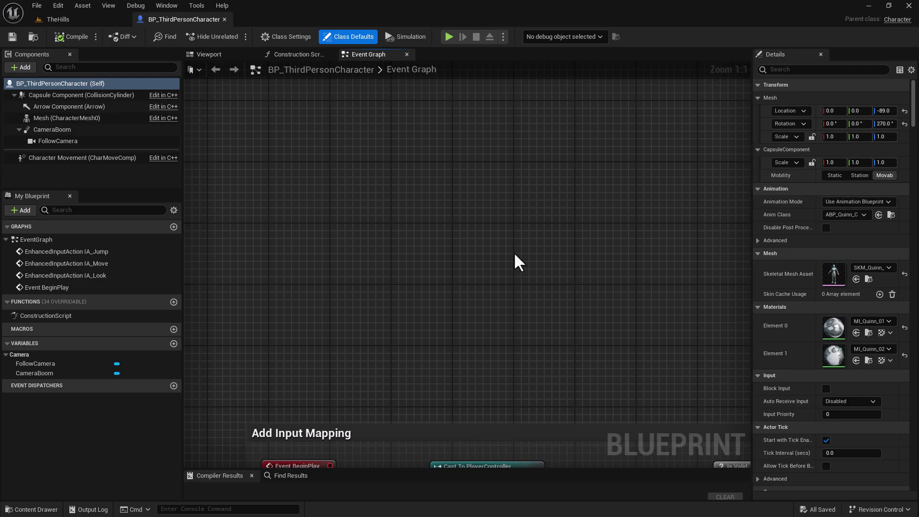
right_click_drag(528, 260, 449, 224)
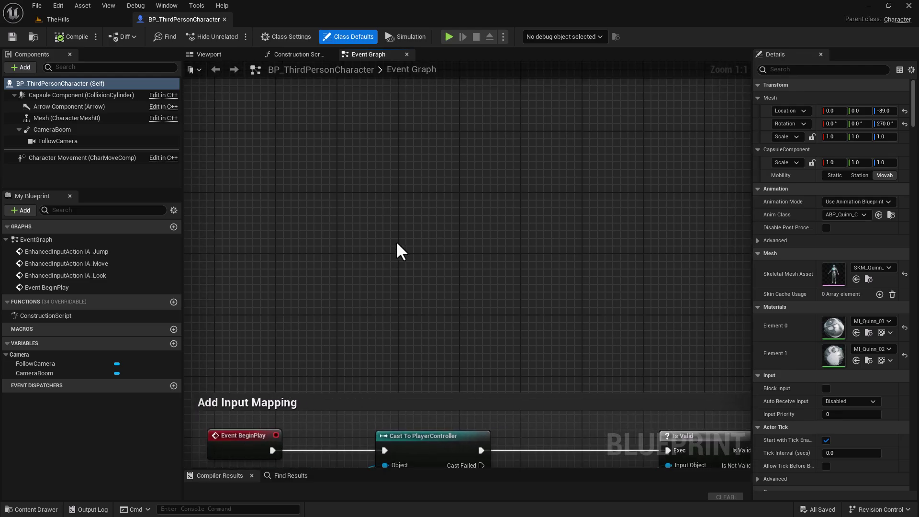
right_click(332, 184)
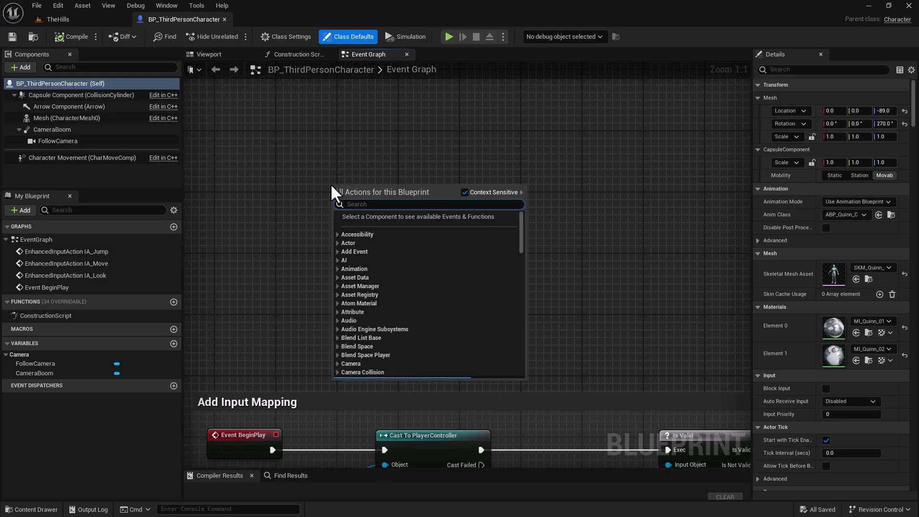
type("1 key")
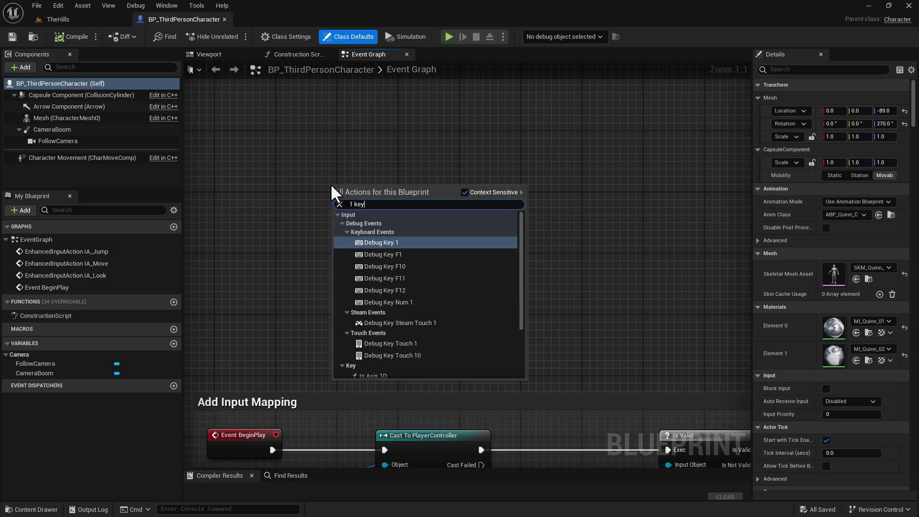
scroll(396, 302, "down", 5)
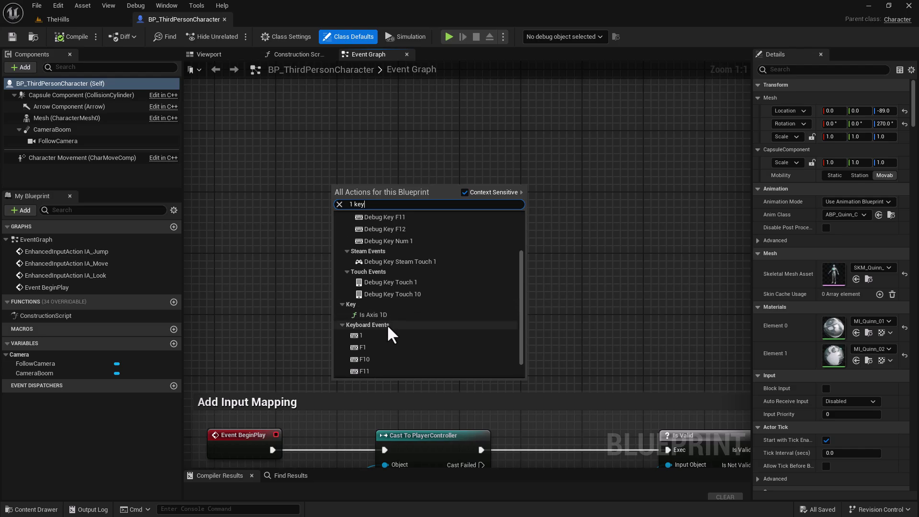
left_click(389, 335)
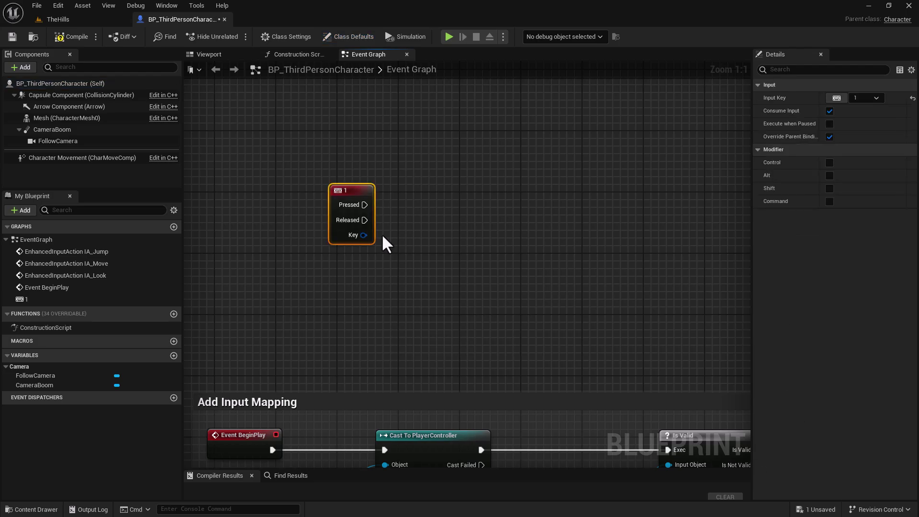
Add a Flip Flop node and wire the 1 key's Pressed output into it
right_click(401, 216)
type("fl")
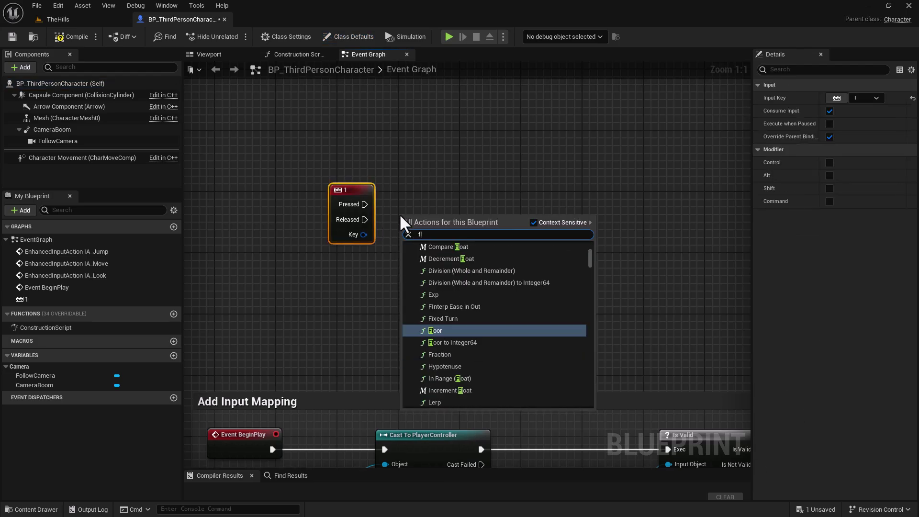
type("ipflop")
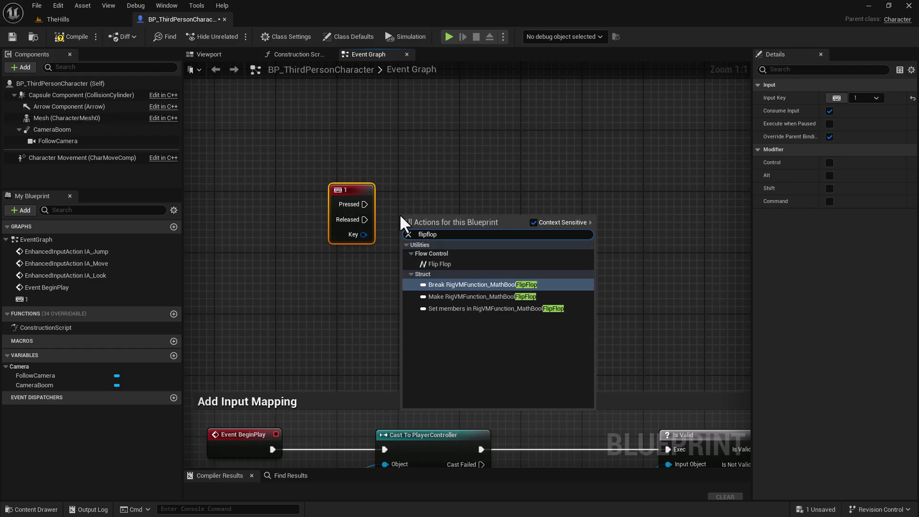
left_click(504, 264)
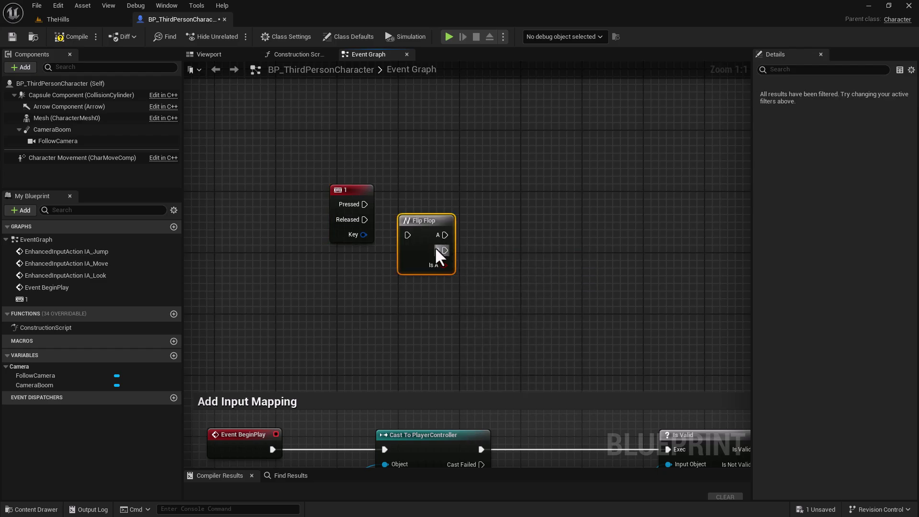
left_click_drag(365, 204, 425, 191)
right_click_drag(422, 220, 351, 288)
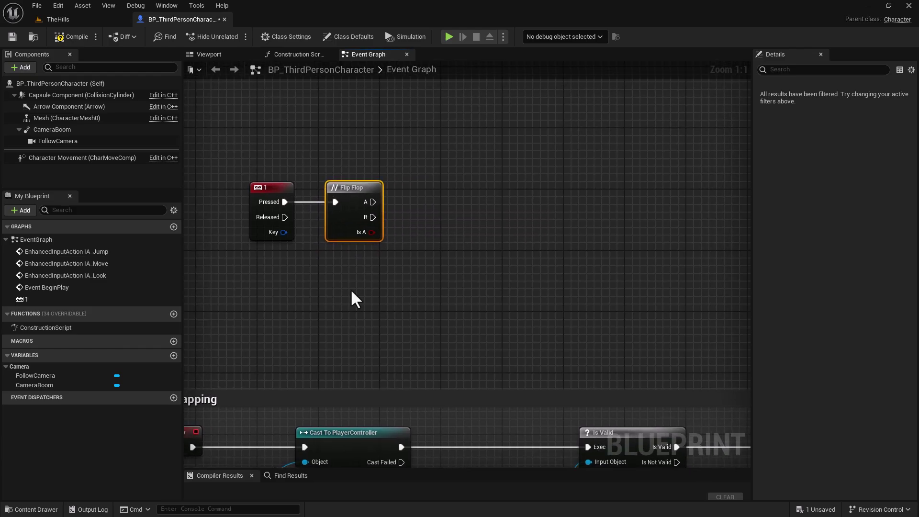
Add a Capsule Component reference and a Set World Scale 3D node driven by it
left_click_drag(41, 96, 401, 213)
left_click_drag(463, 213, 527, 161)
type("se")
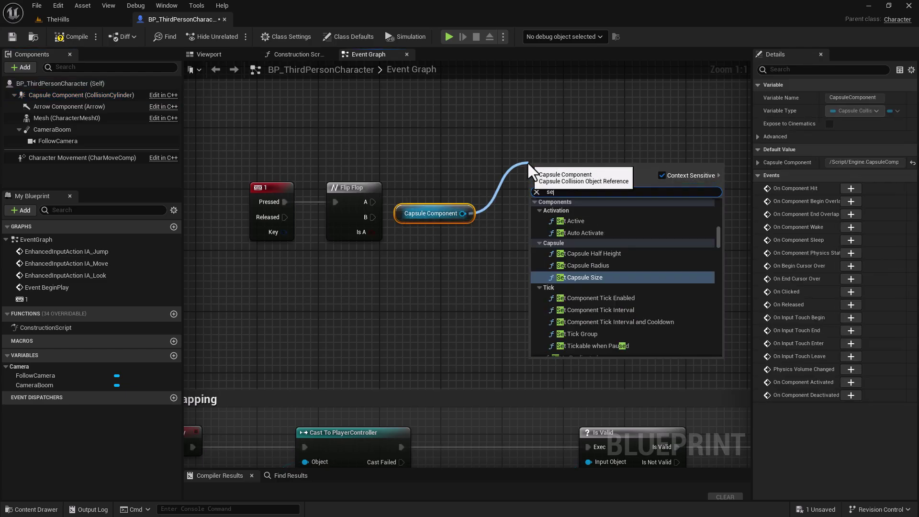
type("t 3d")
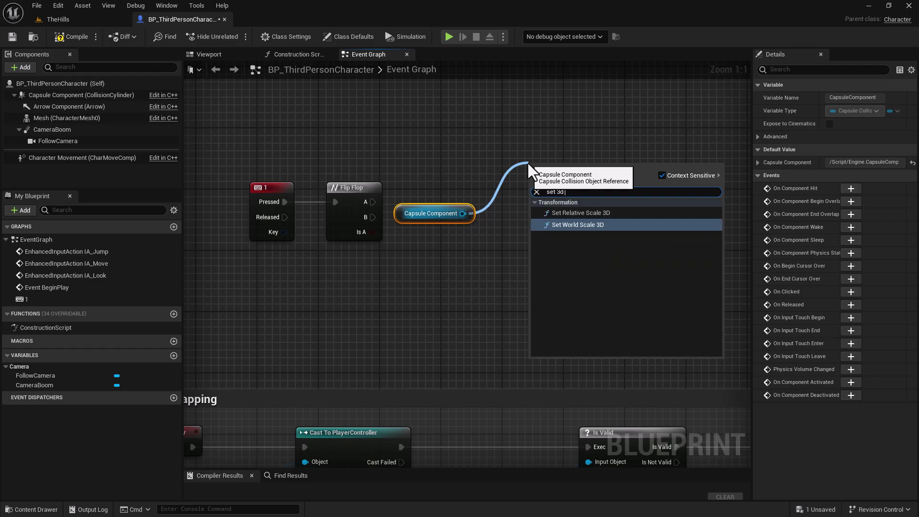
left_click(576, 224)
left_click_drag(573, 182, 562, 145)
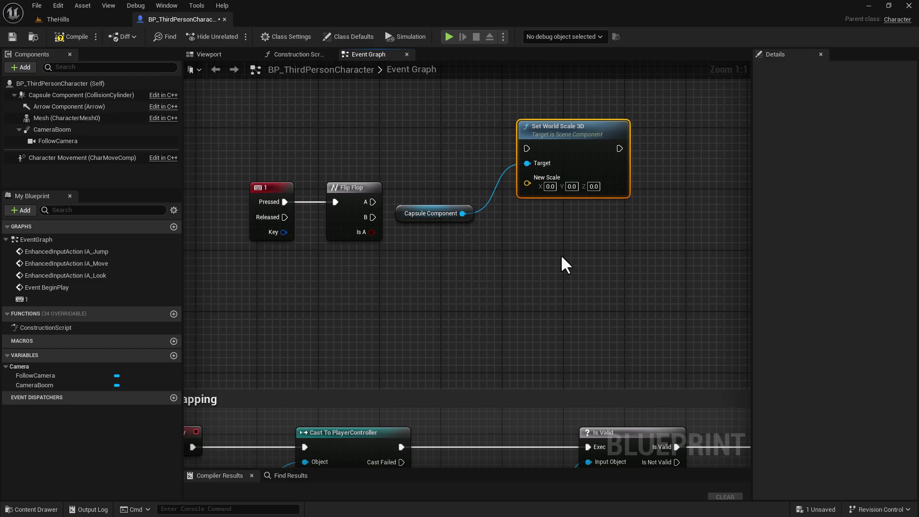
Duplicate the scale node, wire Flip Flop A and B to each, and target Capsule Component
key("ctrl+c")
key("ctrl+v")
left_click_drag(371, 220, 564, 278)
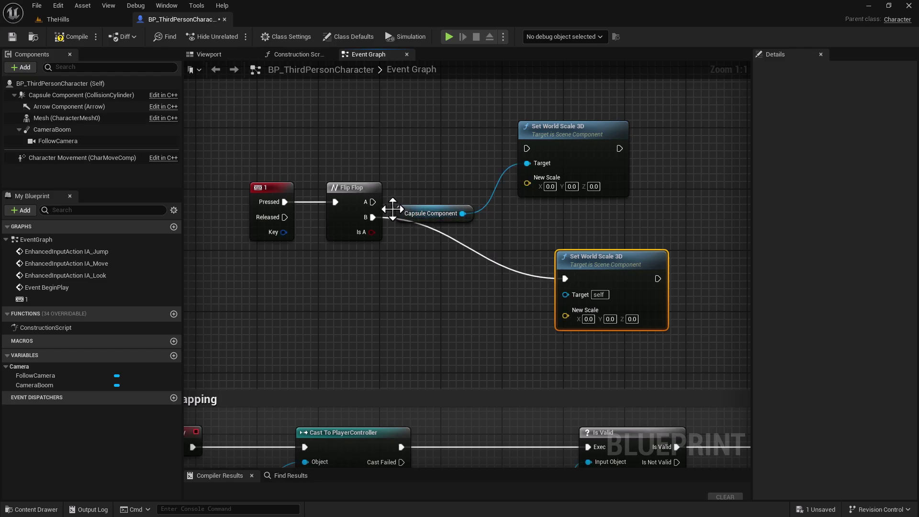
left_click_drag(375, 203, 527, 148)
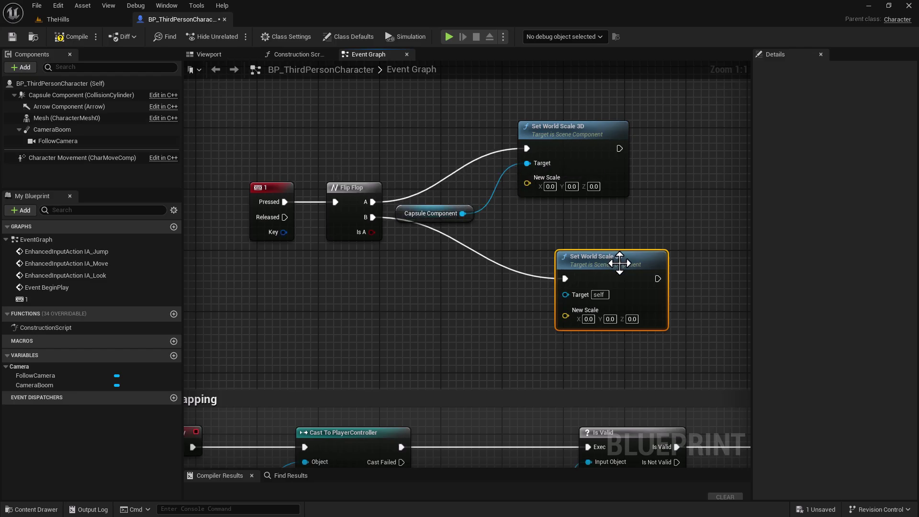
left_click_drag(621, 267, 553, 251)
left_click_drag(556, 128, 524, 135)
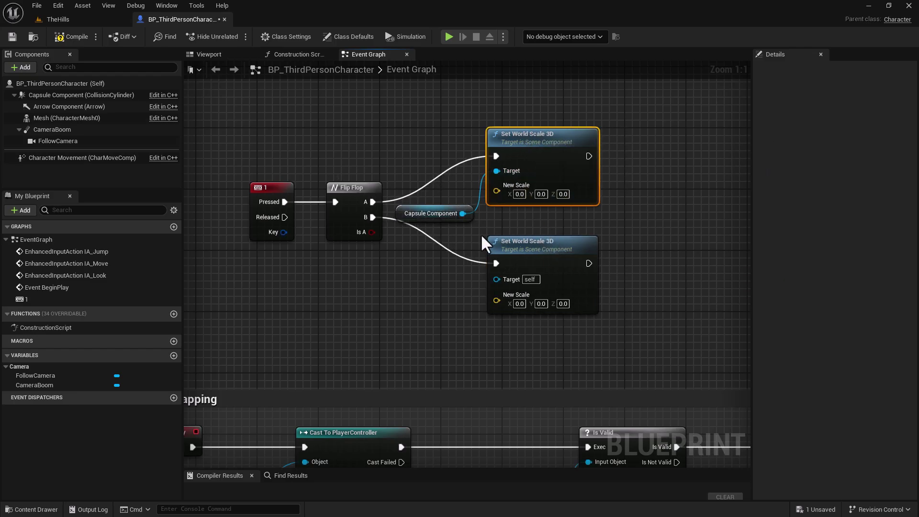
left_click_drag(464, 214, 537, 255)
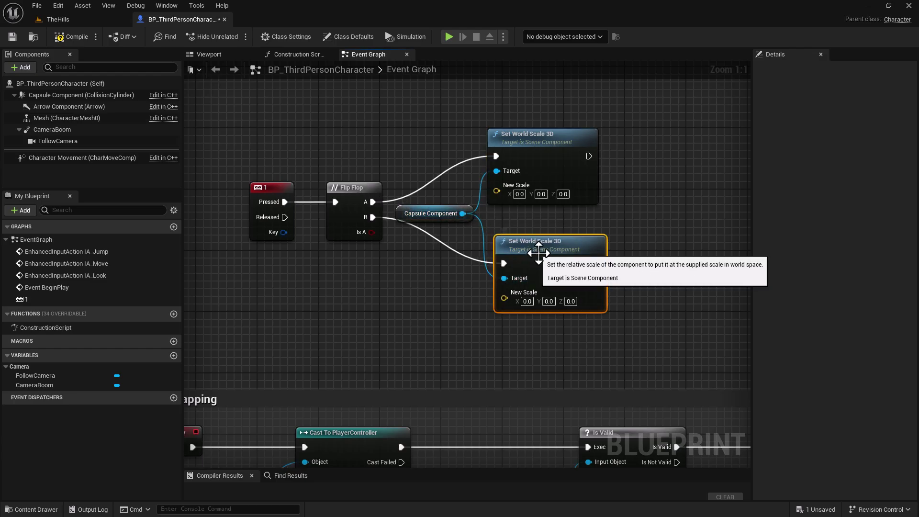
Set the first Set World Scale 3D node's New Scale to 3, 3, 3
type("3")
left_click(538, 194)
key("BackSpace")
type("3")
left_click(562, 194)
type("3")
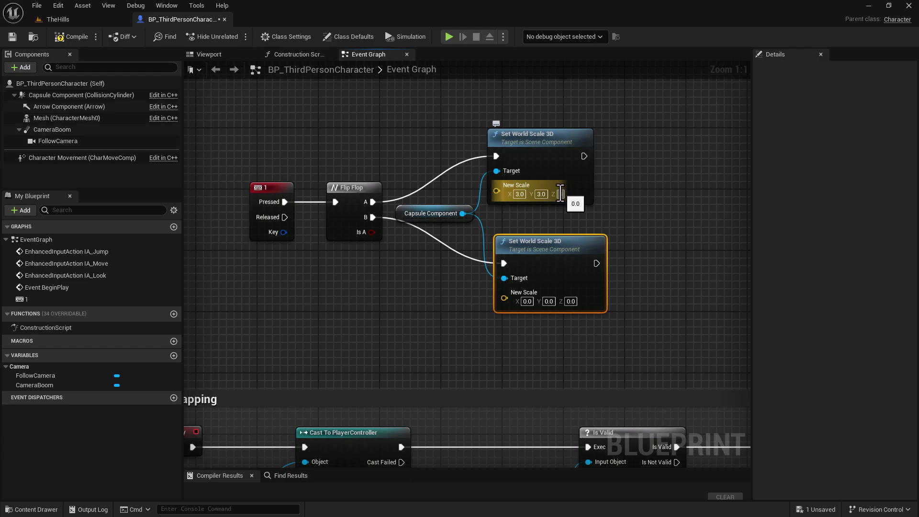
key("Return")
Set the second Set World Scale 3D node's New Scale to 1, 1, 1
left_click(527, 301)
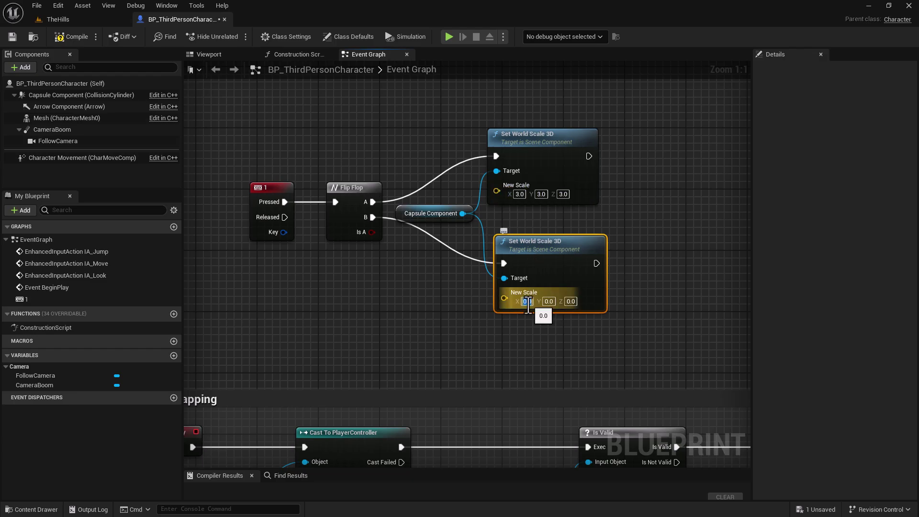
type("1")
left_click(546, 301)
left_click(568, 301)
type("1")
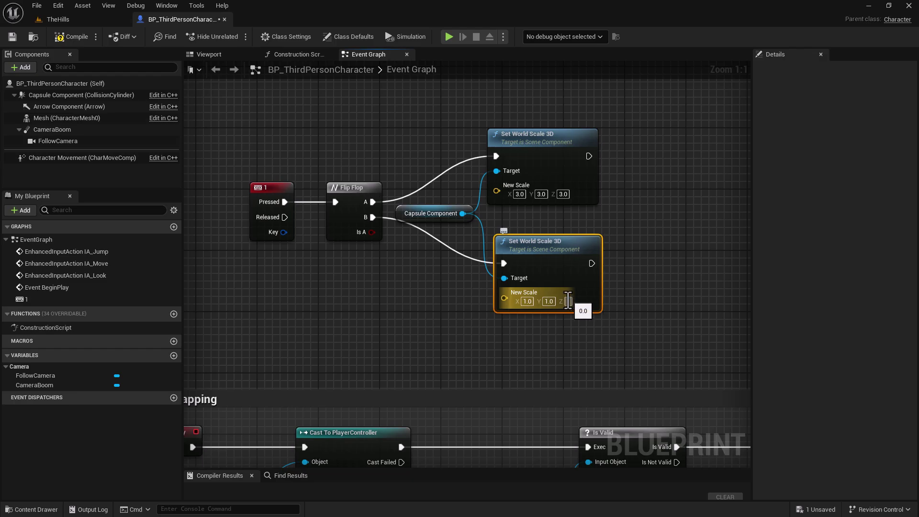
key("Return")
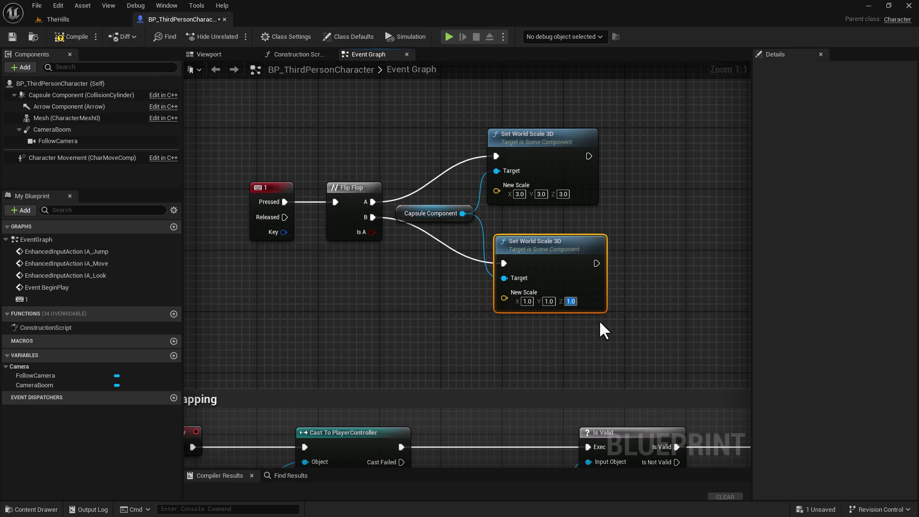
right_click_drag(599, 320, 498, 327)
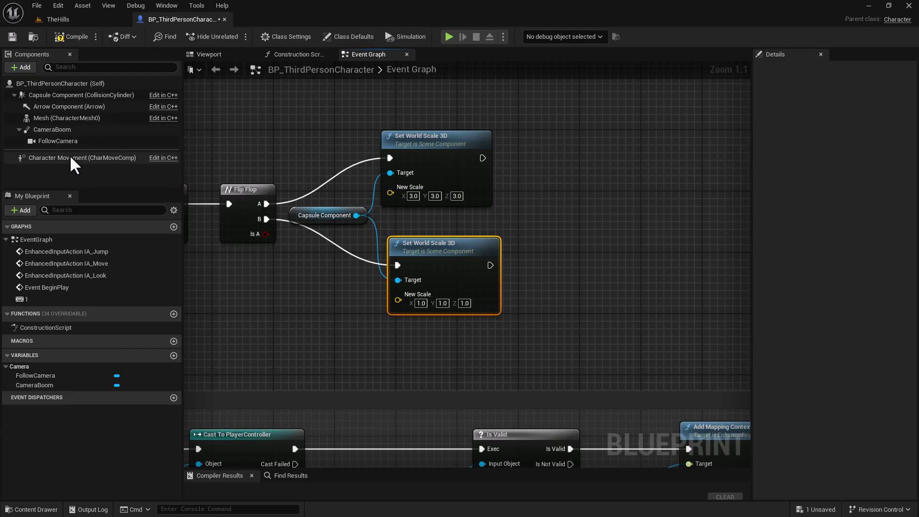
Add a Character Movement reference and a SET Max Walk Speed node from it
left_click_drag(70, 156, 449, 216)
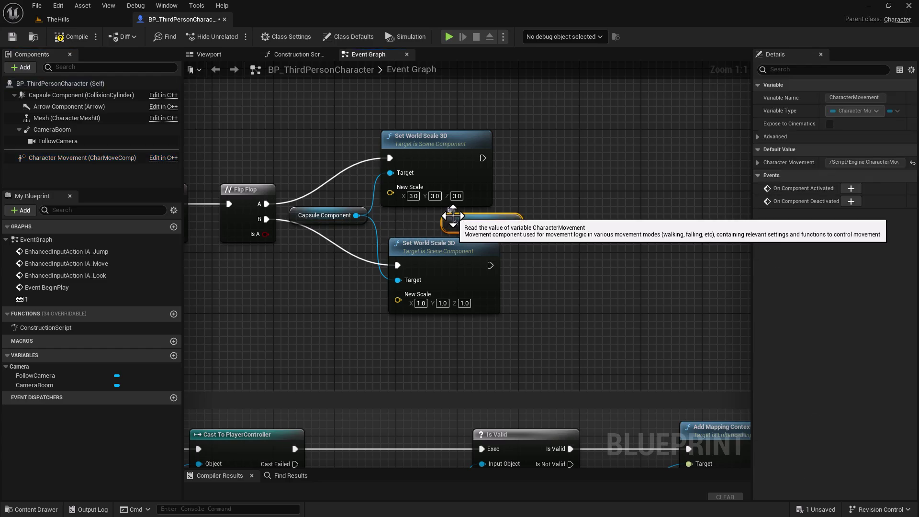
left_click_drag(512, 223, 552, 145)
type("set max walk")
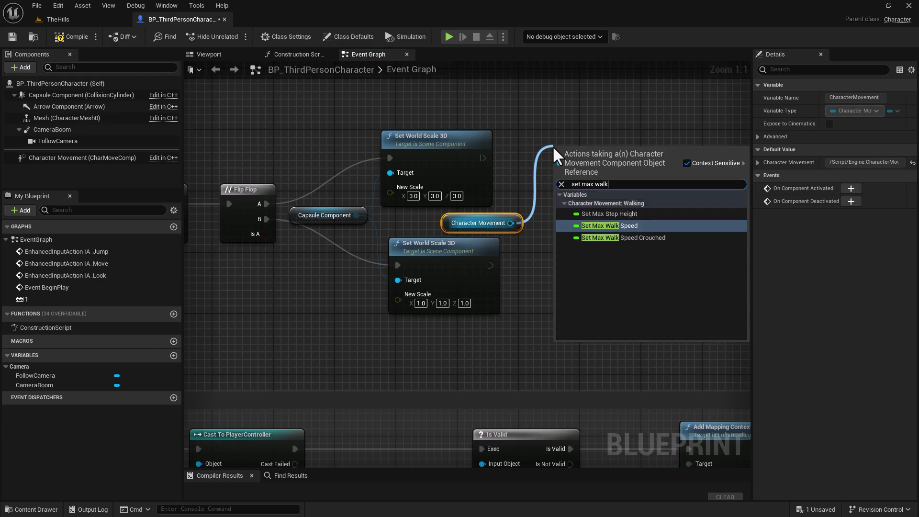
left_click(595, 226)
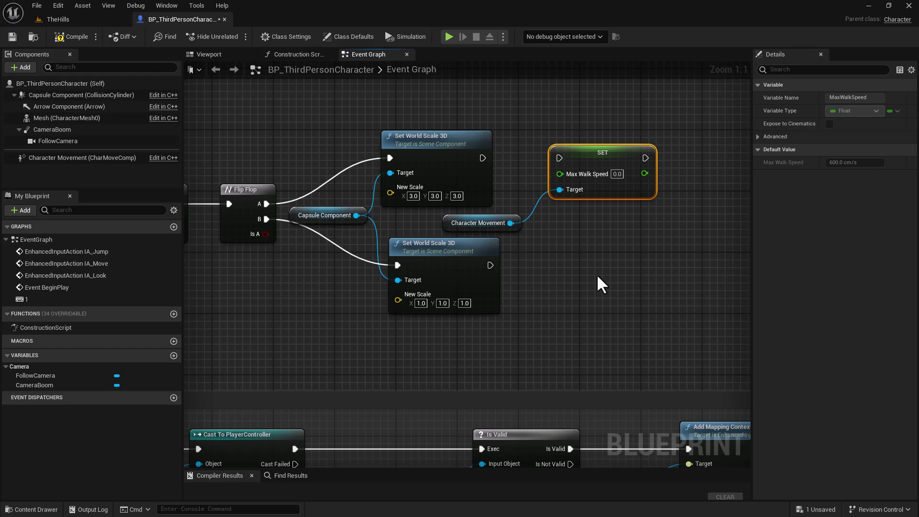
Duplicate the speed node, run one after each scale node, both targeting Character Movement
key("ctrl+c")
key("ctrl+v")
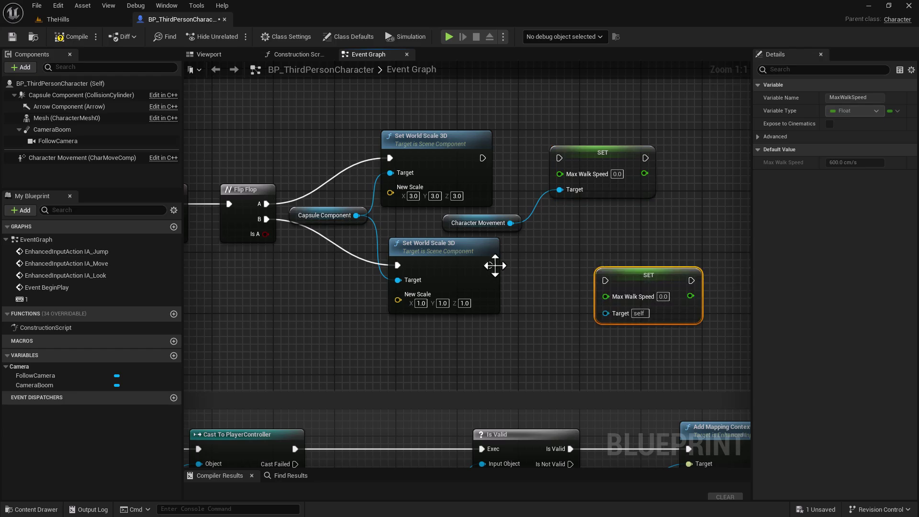
left_click_drag(491, 266, 605, 281)
left_click_drag(481, 158, 550, 153)
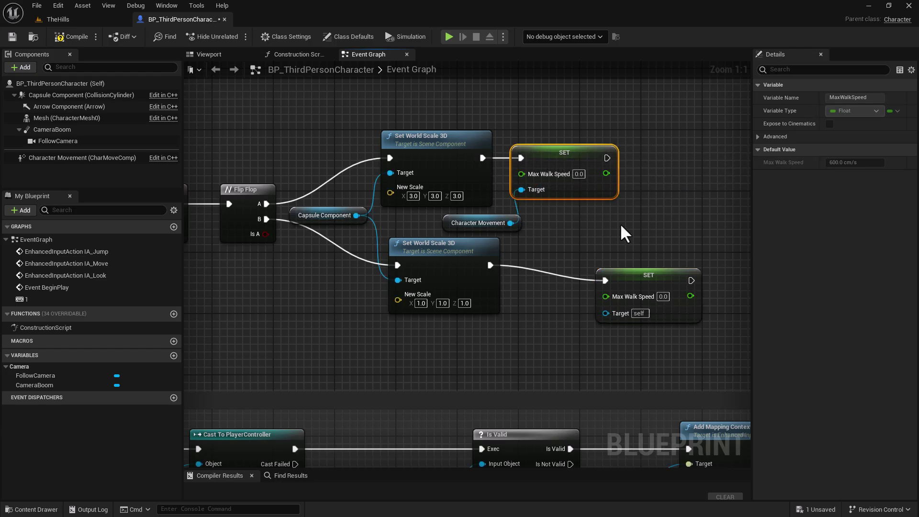
left_click_drag(649, 276, 579, 268)
left_click_drag(511, 223, 537, 300)
left_click_drag(534, 280, 542, 273)
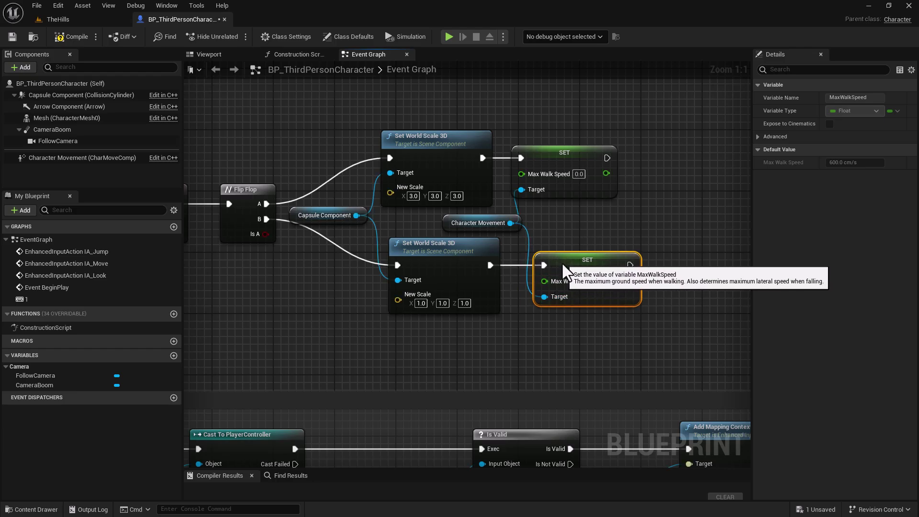
left_click_drag(552, 264, 544, 266)
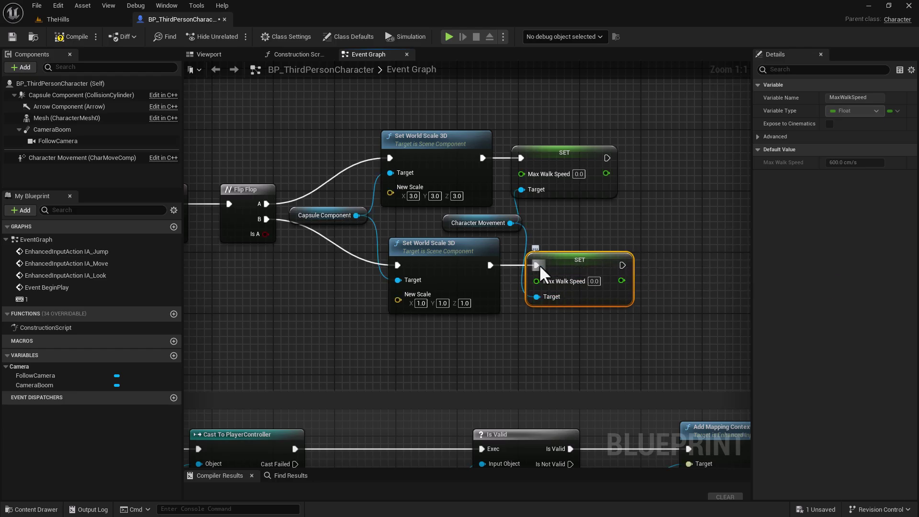
Set Max Walk Speed to 1500 on the first node and 500 on the second
left_click(582, 174)
type("15")
key("Return")
type("00")
key("Return")
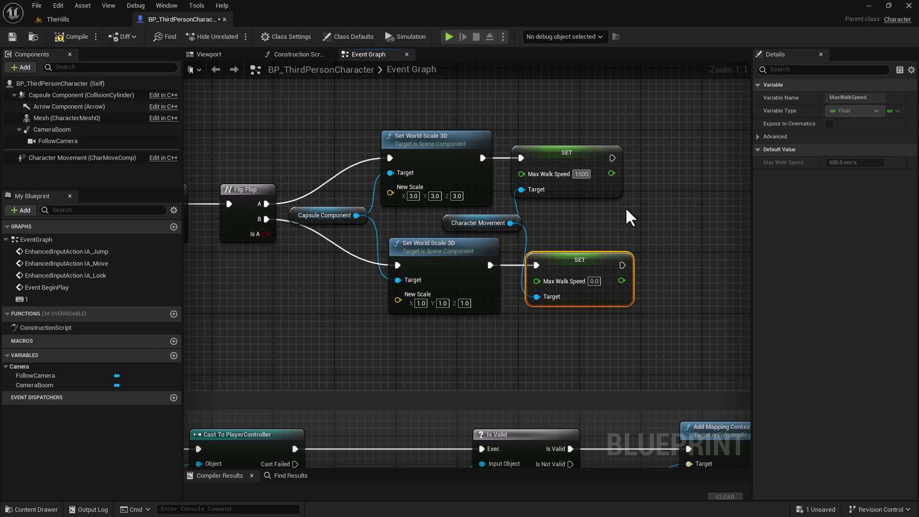
left_click(595, 282)
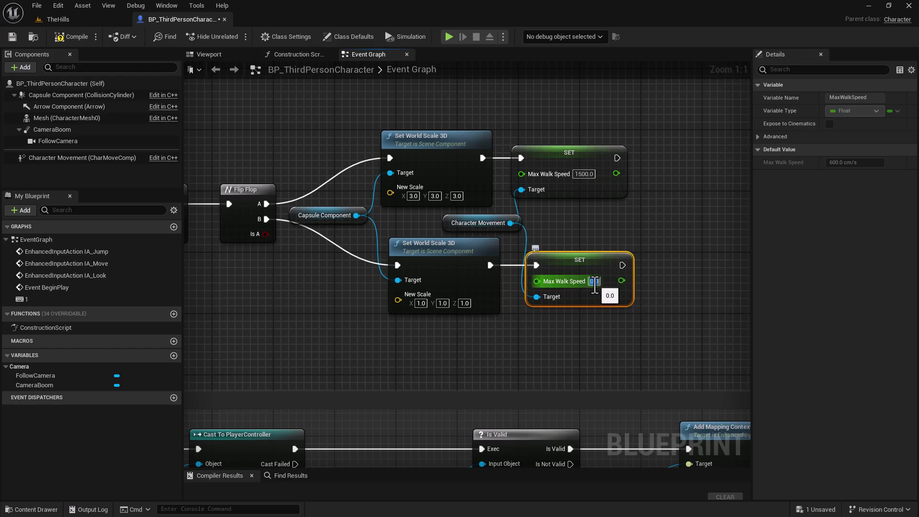
type("500")
key("Return")
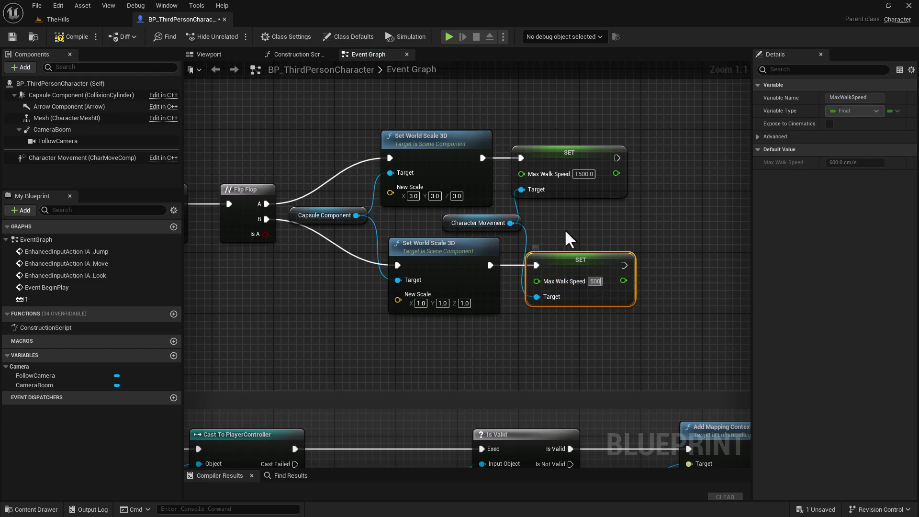
left_click(552, 230)
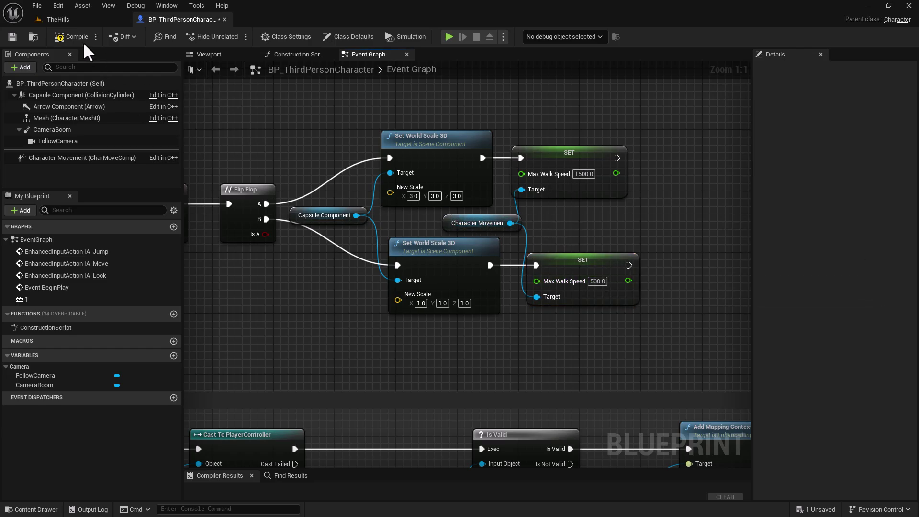
Add two Set Material nodes on Mesh, one after each Max Walk Speed setter
right_click_drag(620, 227, 436, 231)
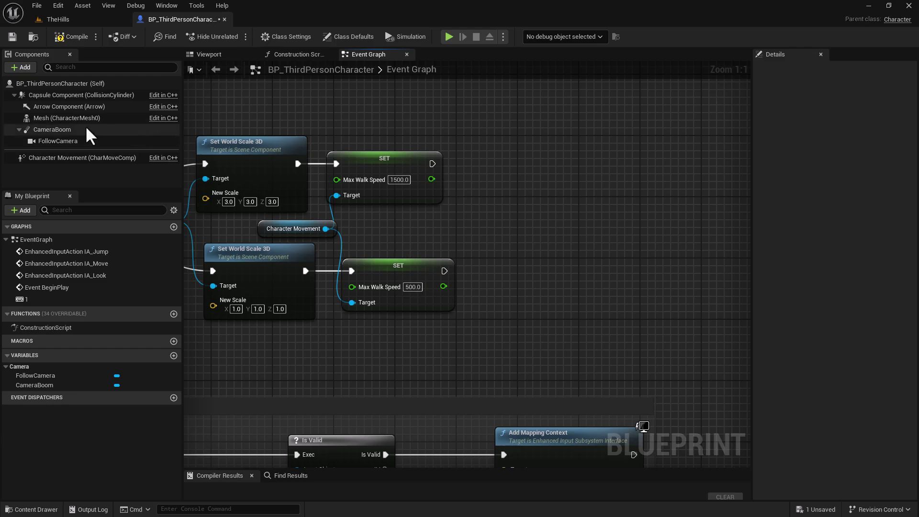
left_click_drag(63, 118, 343, 218)
left_click_drag(400, 224, 492, 178)
type("set mat")
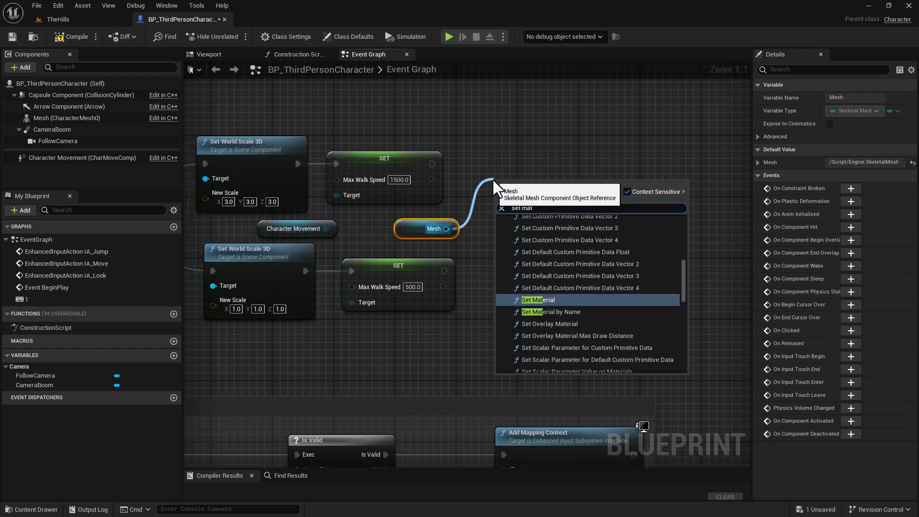
left_click(558, 300)
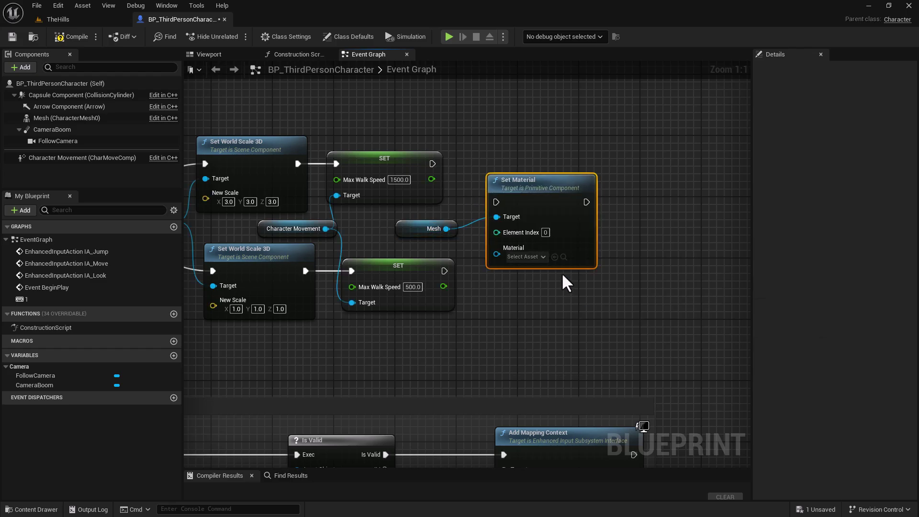
left_click_drag(542, 203, 550, 166)
left_click_drag(433, 164, 504, 163)
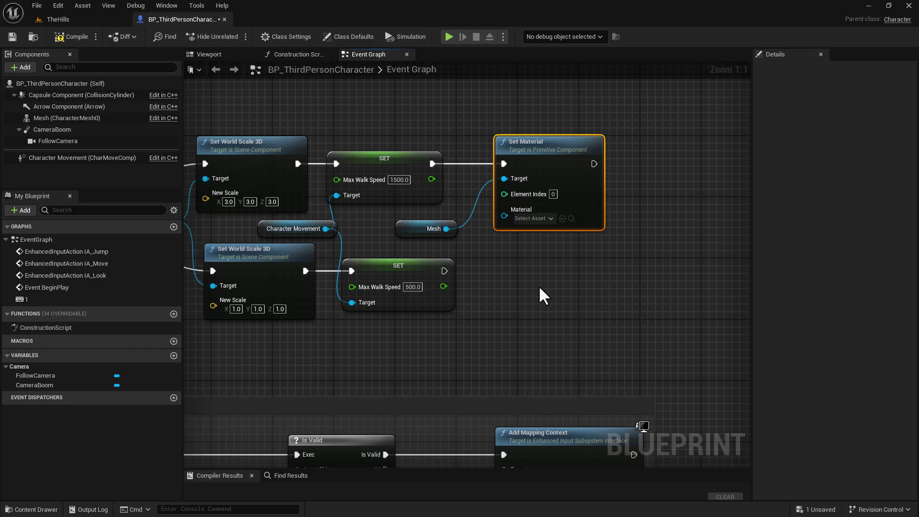
key("ctrl+d")
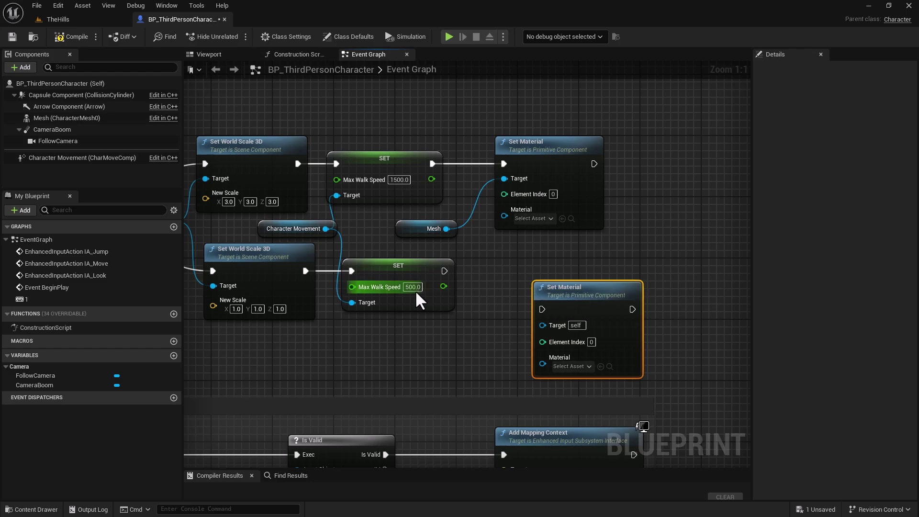
left_click_drag(444, 271, 527, 290)
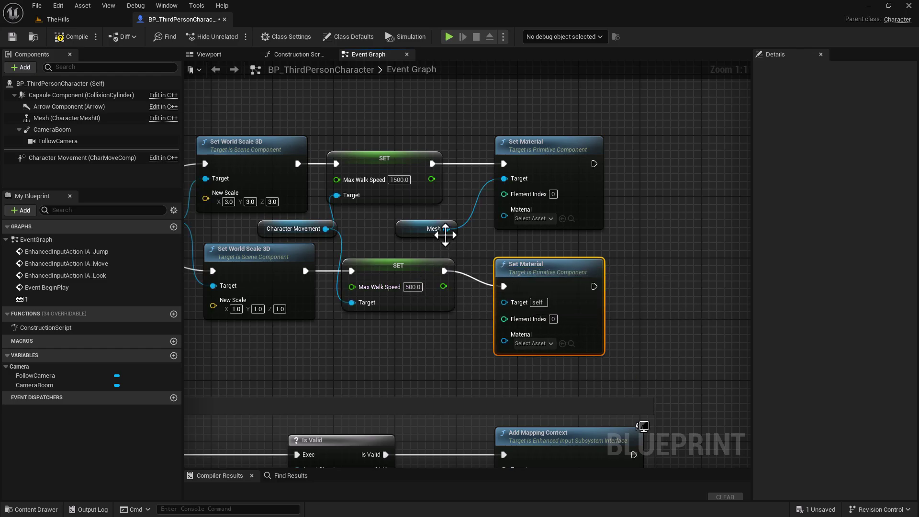
left_click_drag(446, 229, 503, 301)
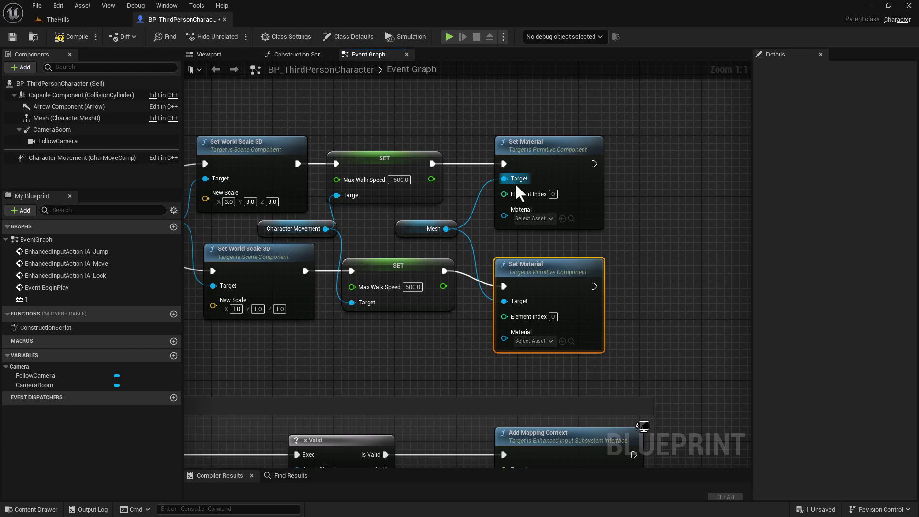
Set the first Set Material node's material to M_Metal_Copper
left_click(538, 219)
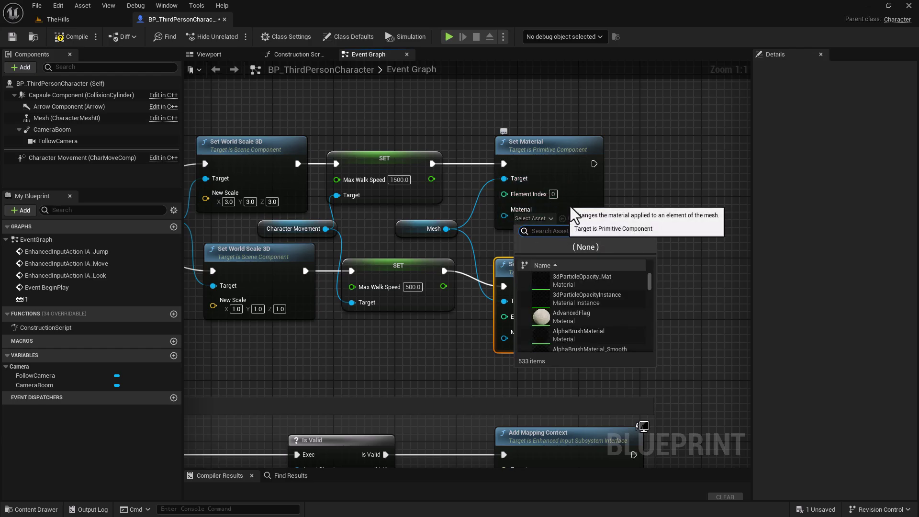
type("copper")
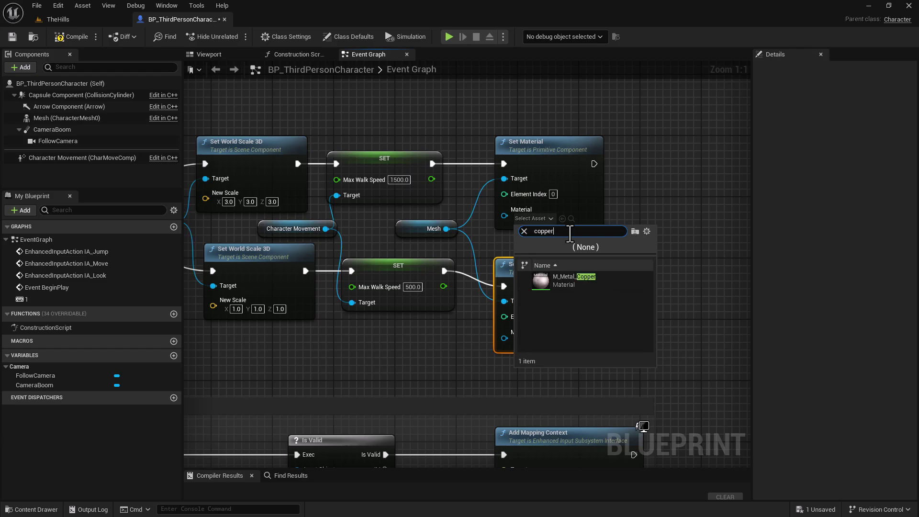
left_click(558, 280)
right_click_drag(627, 284, 563, 309)
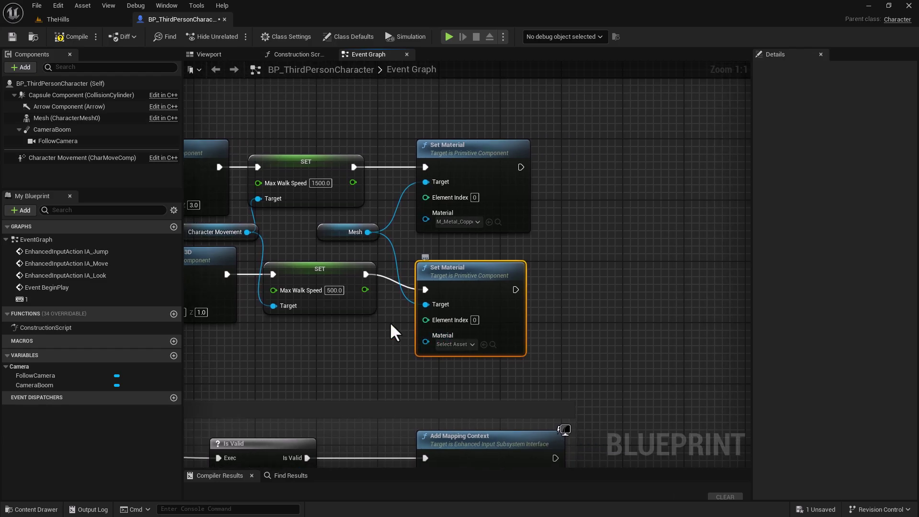
Assign MI_Quinn_01 from the Mesh's Details to the second Set Material node
left_click(48, 119)
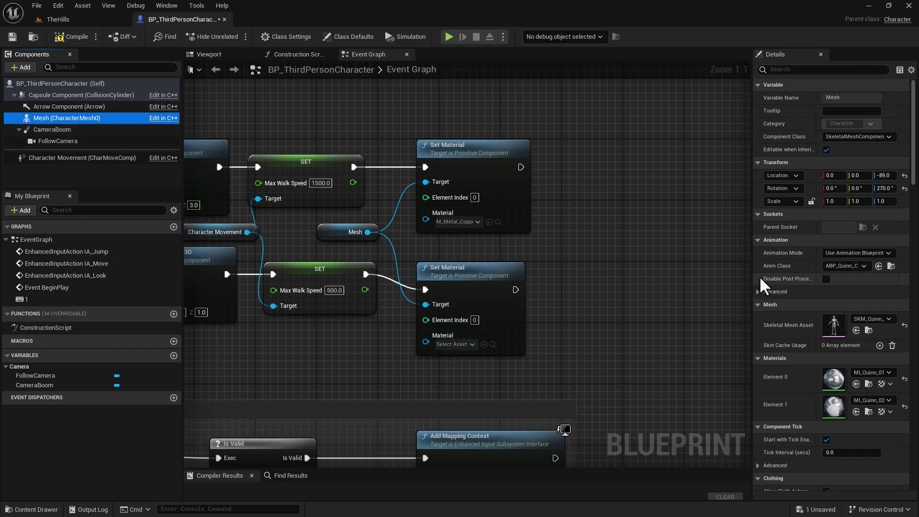
left_click_drag(752, 350, 723, 364)
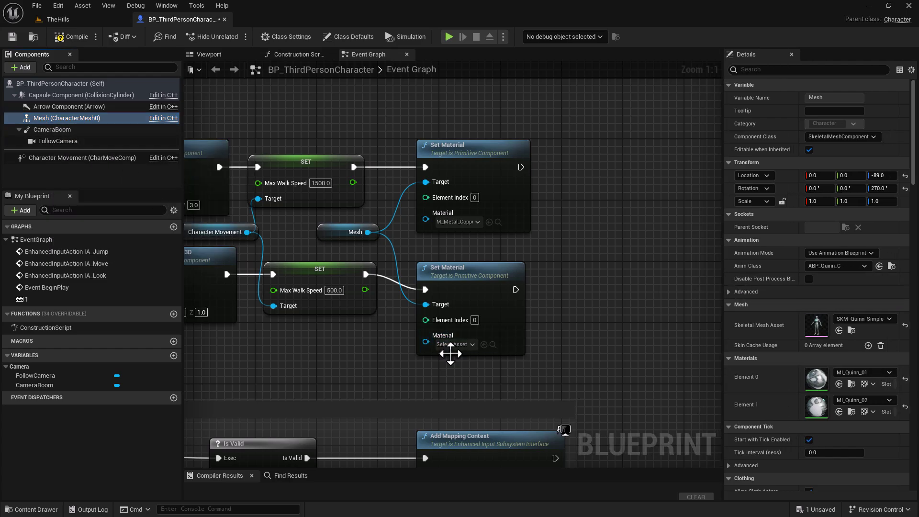
left_click_drag(449, 285, 447, 269)
left_click(39, 117)
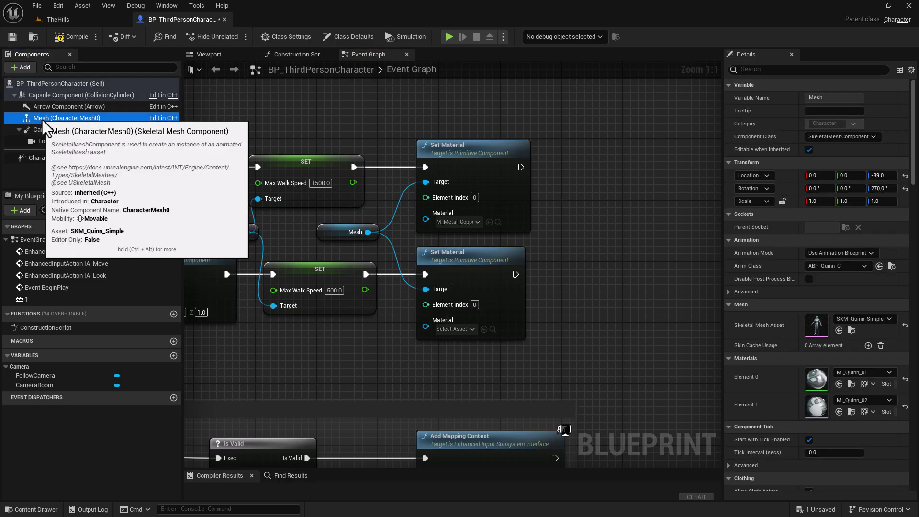
left_click(852, 384)
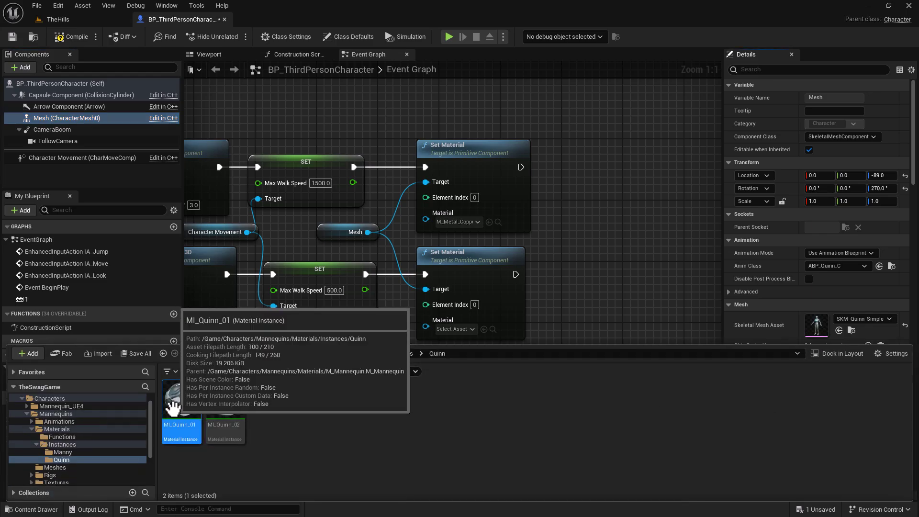
left_click(484, 329)
Compile and save BP_ThirdPersonCharacter and tidy the node chain layout
right_click_drag(419, 375, 665, 346)
left_click(76, 37)
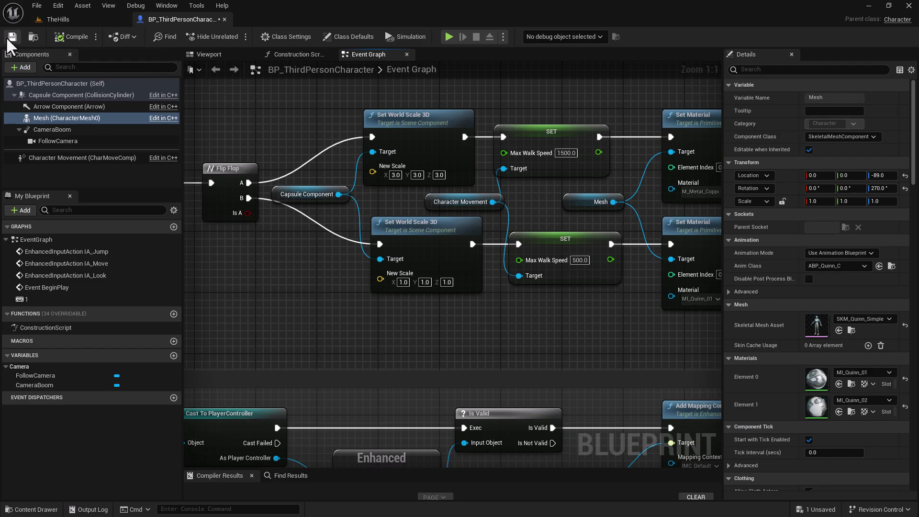
scroll(455, 300, "down", 2)
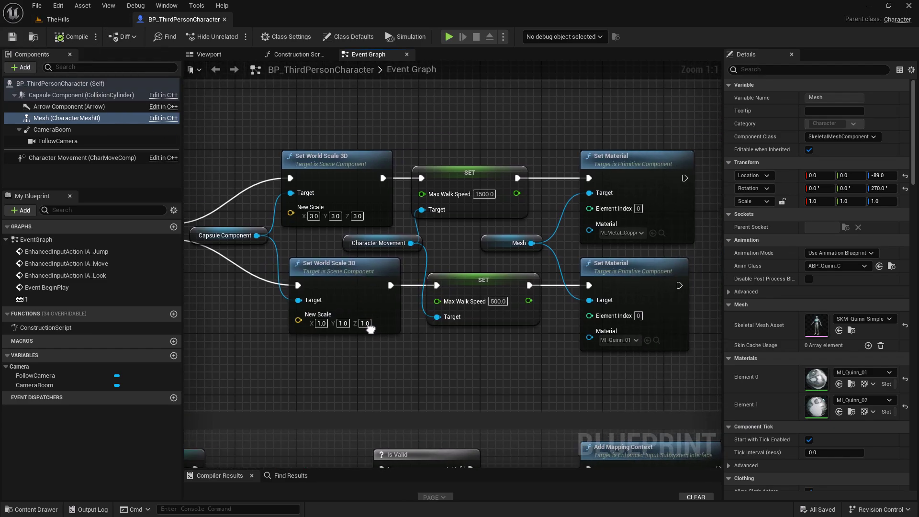
right_click_drag(352, 183, 351, 222)
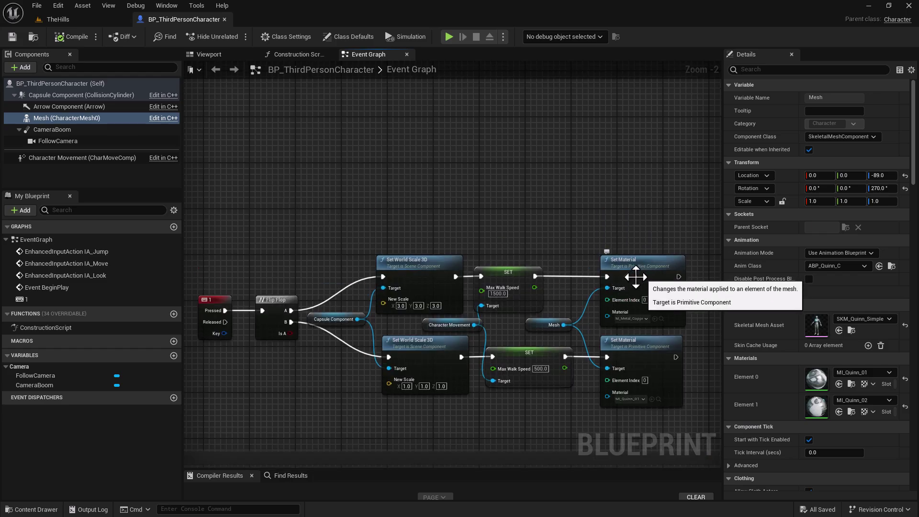
left_click_drag(522, 280, 527, 282)
right_click_drag(259, 182, 318, 219)
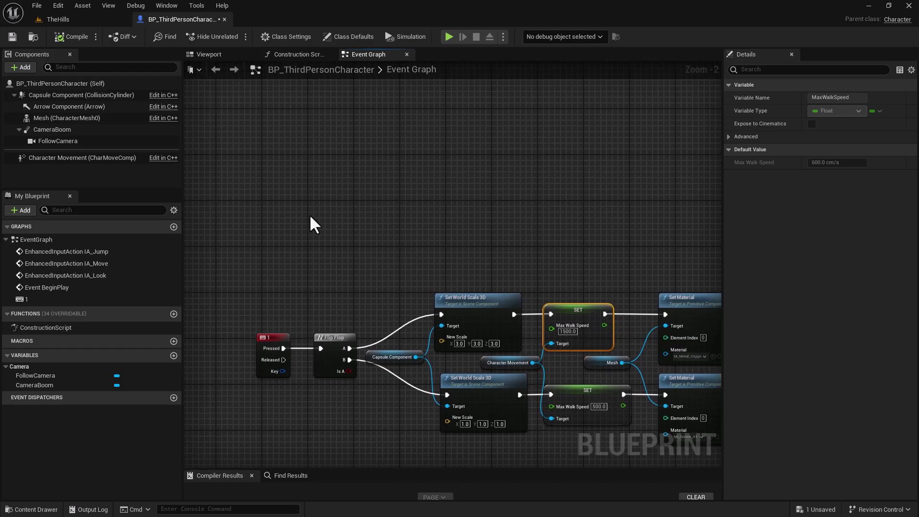
right_click(291, 223)
Add an Escape key event whose Pressed output triggers a Quit Game node
type("esc")
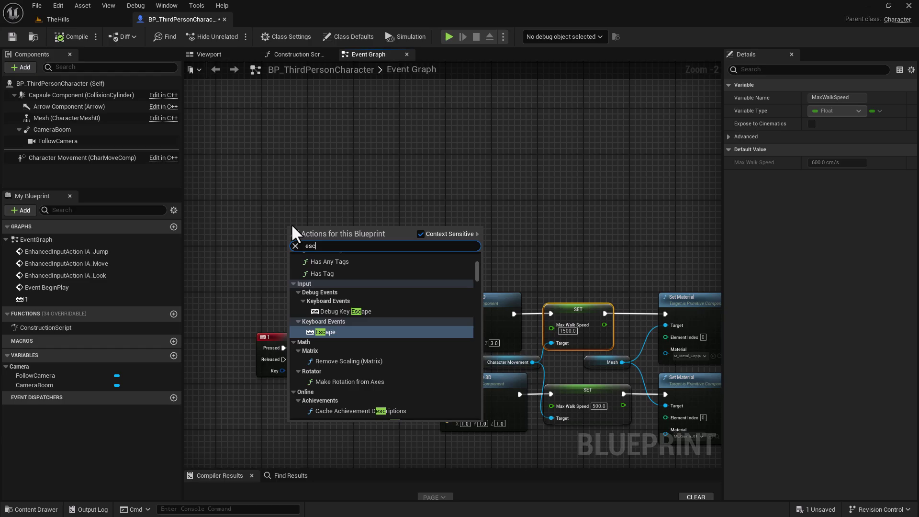
left_click(360, 331)
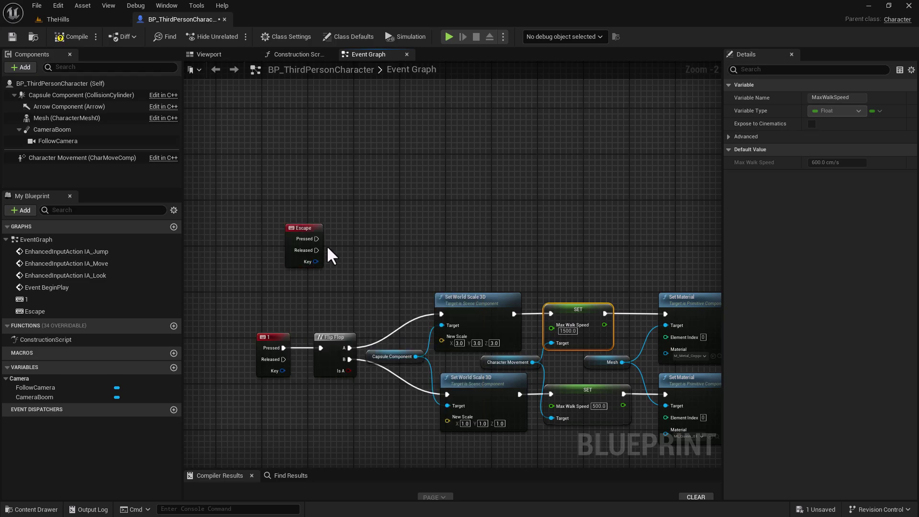
scroll(328, 248, "up", 2)
left_click_drag(312, 236, 384, 238)
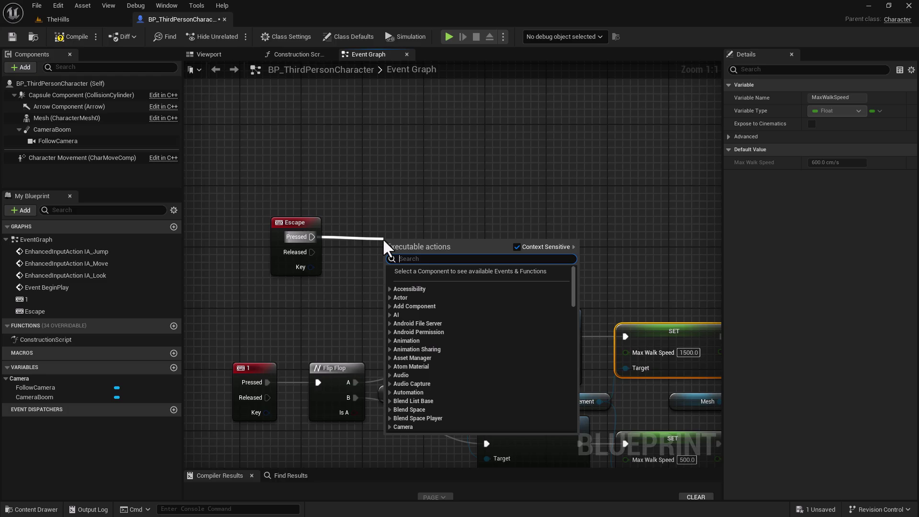
type("quit")
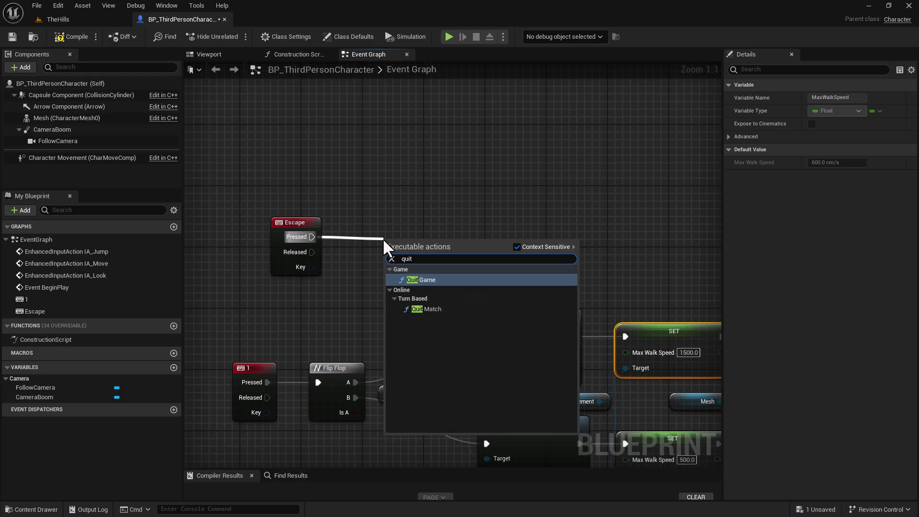
left_click(458, 279)
left_click_drag(408, 245, 421, 206)
left_click(290, 223)
left_click_drag(406, 192, 383, 193)
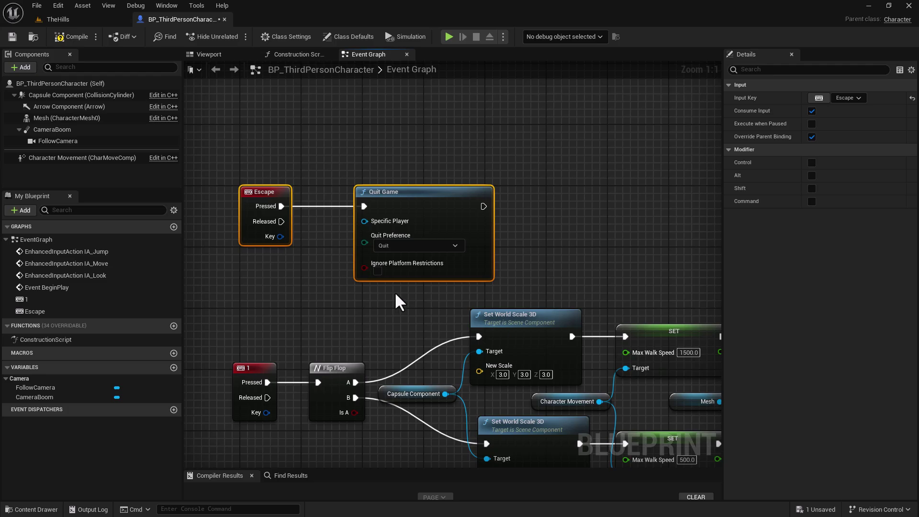
Compile and save the character blueprint, then return to the TheHills level
left_click(76, 35)
left_click(13, 36)
left_click(80, 19)
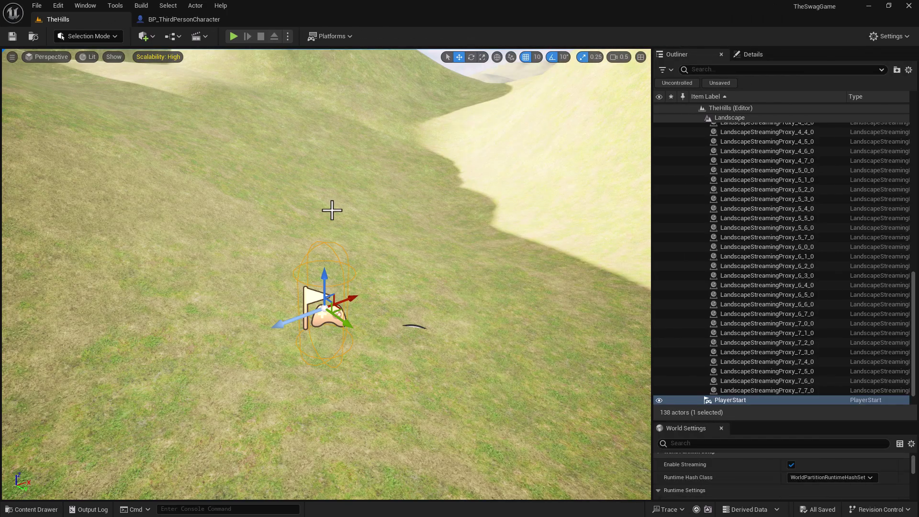
Play TheHills, run the character around testing the key-1 toggle, then stop with Escape
left_click(233, 36)
key("w")
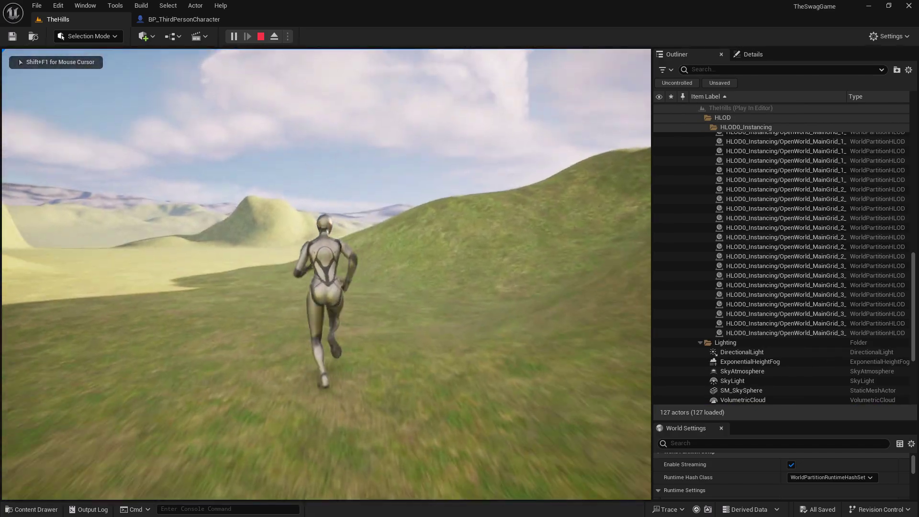
key("a")
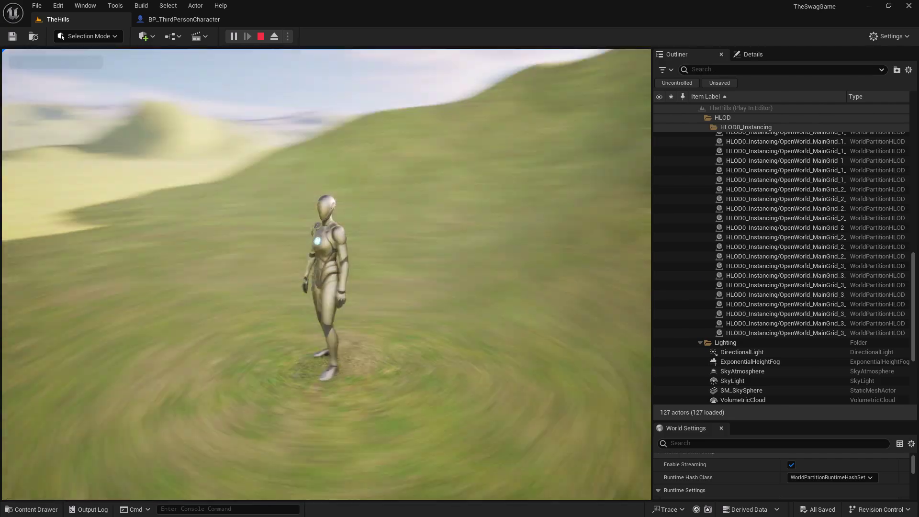
key("s")
key("w")
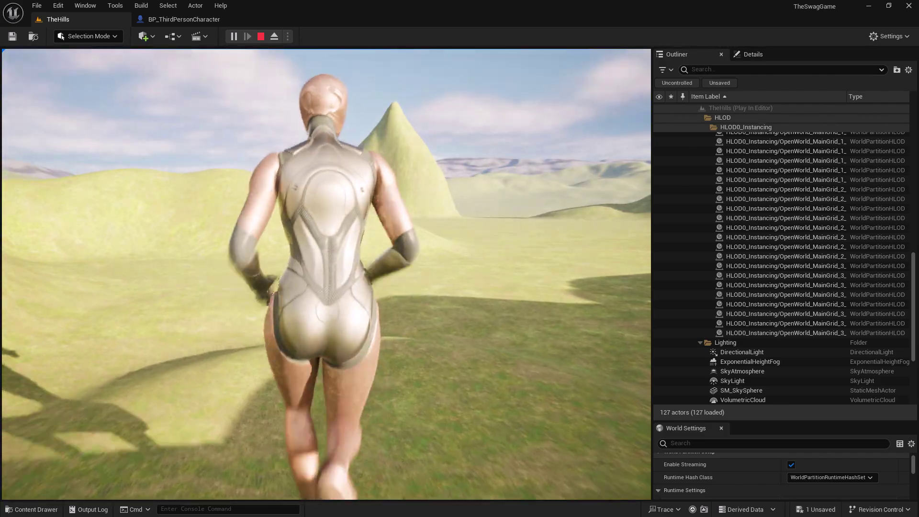
key("w")
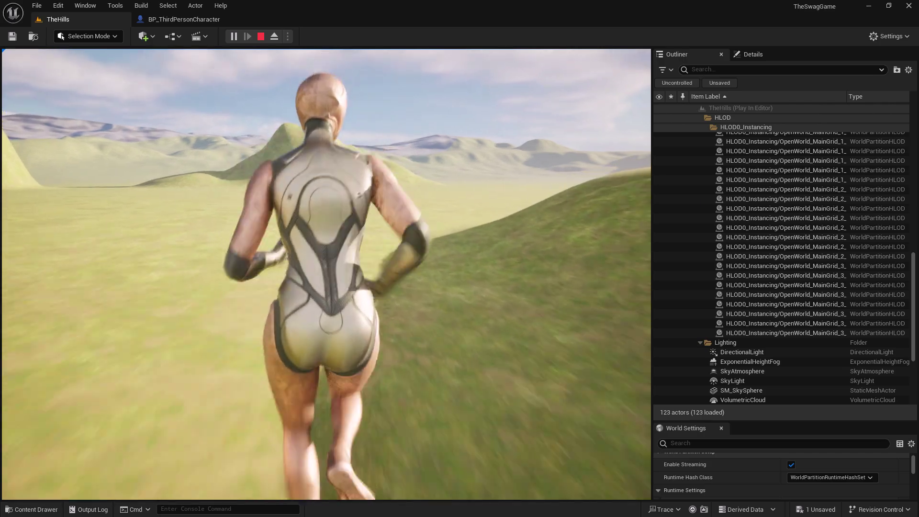
key("s")
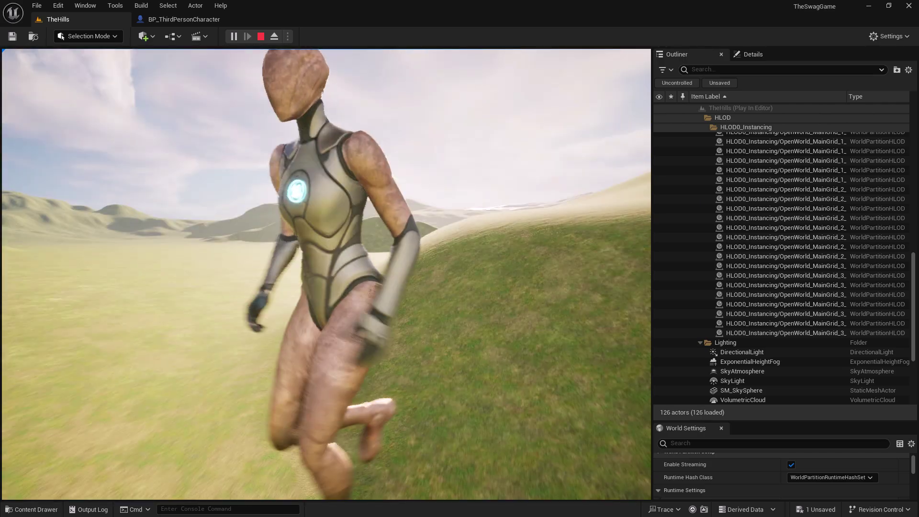
key("s")
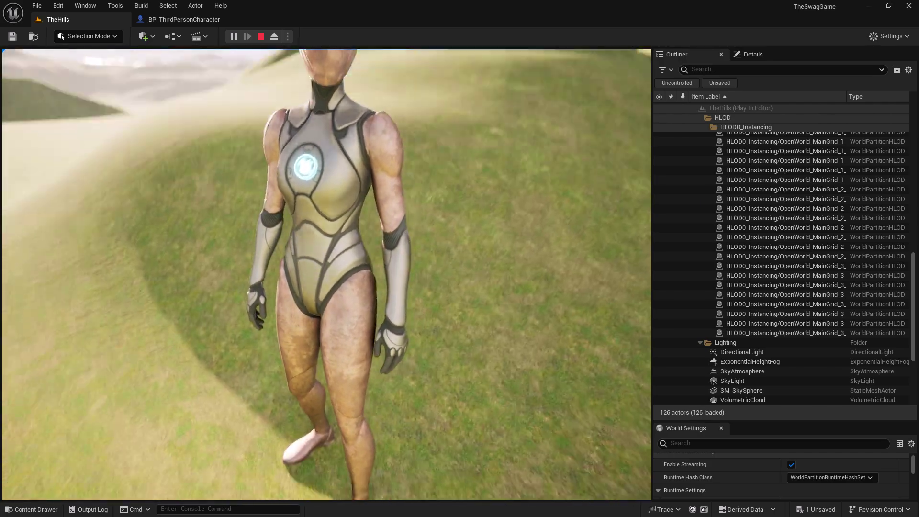
key("s")
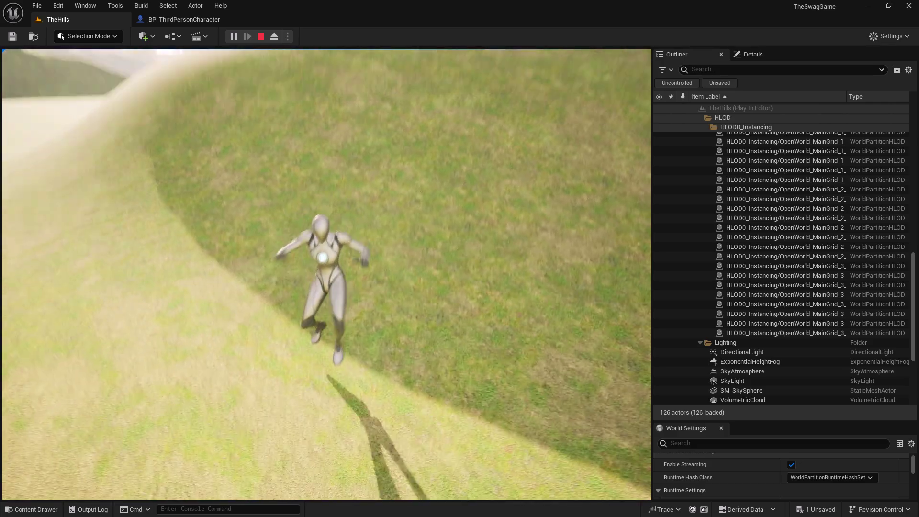
key("Escape")
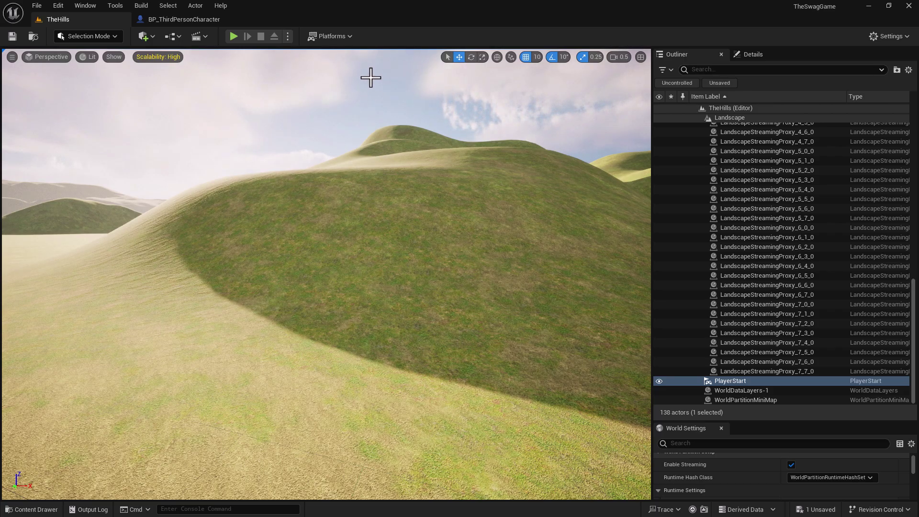
Set the Windows platform build configuration to Shipping
left_click(351, 36)
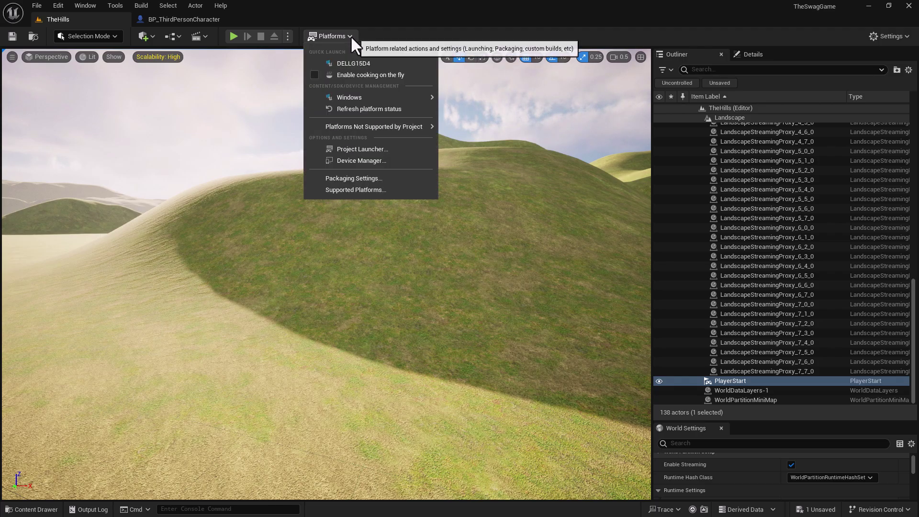
mouse_move(378, 97)
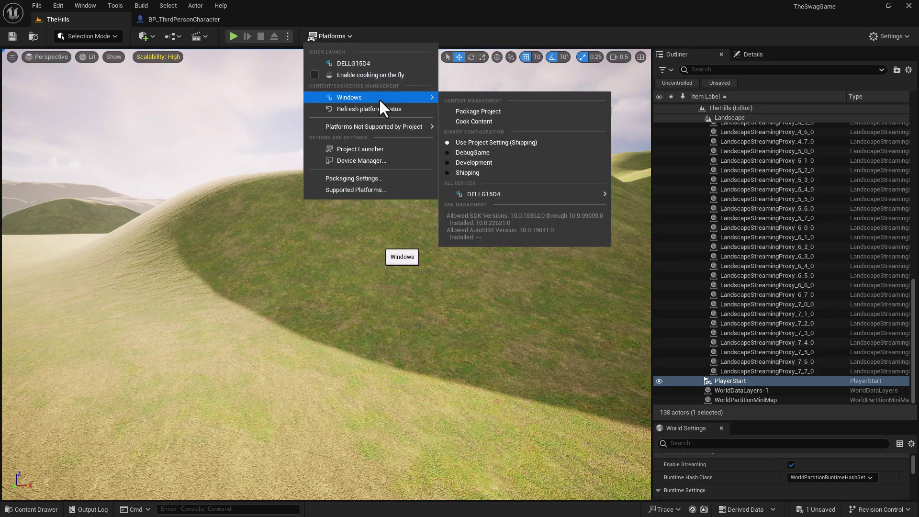
left_click(457, 172)
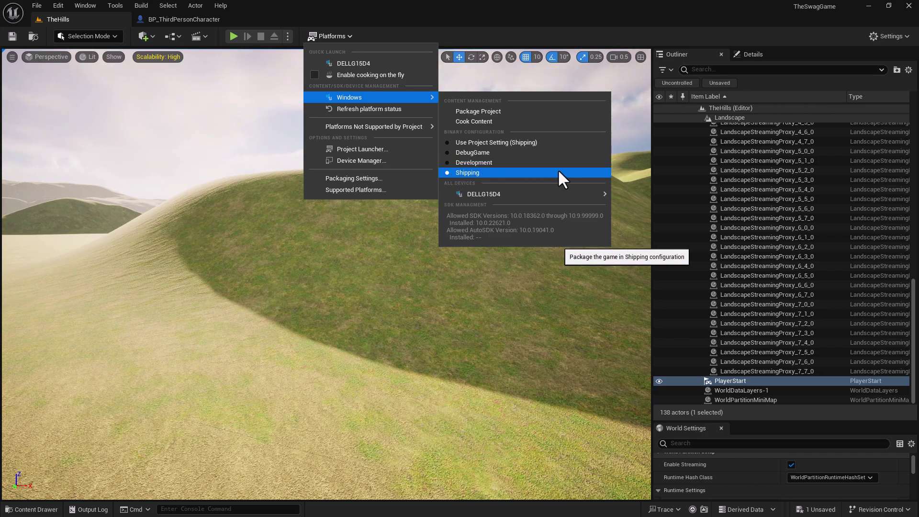
Start packaging the project for Windows with Desktop as the output folder
mouse_move(520, 196)
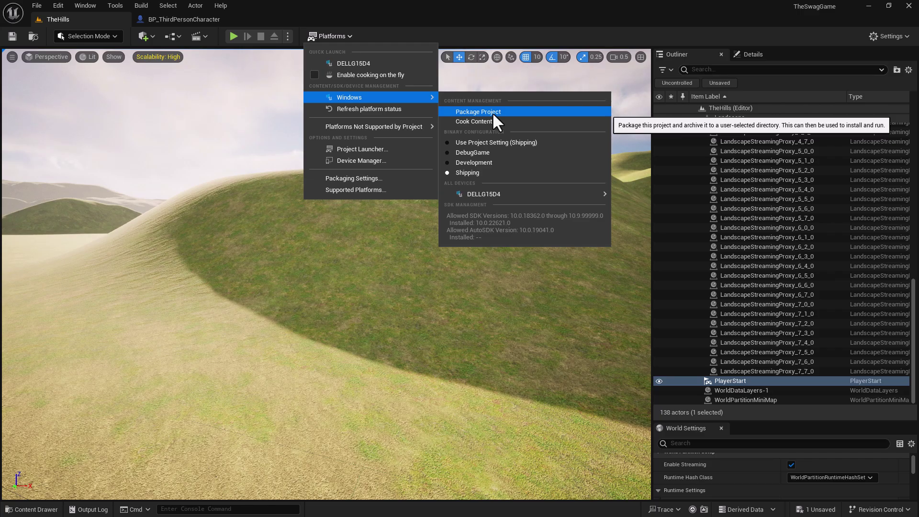
left_click(494, 114)
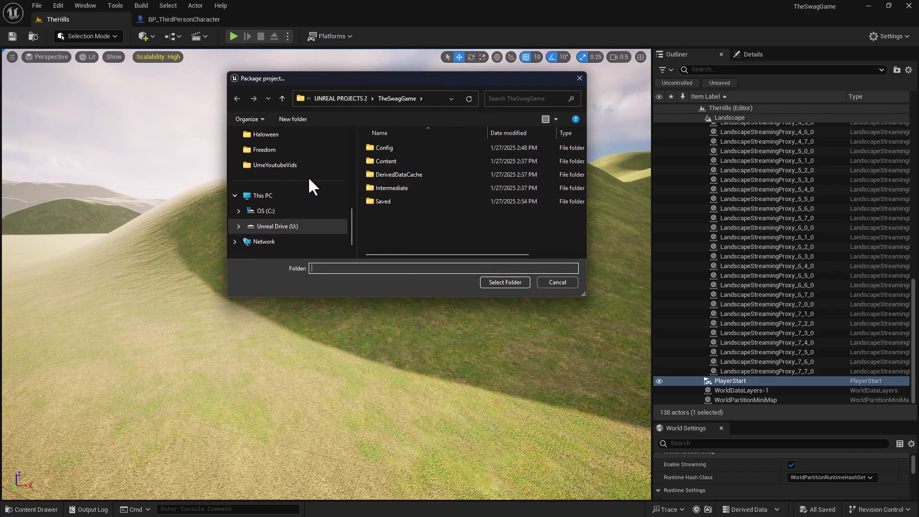
scroll(320, 182, "up", 5)
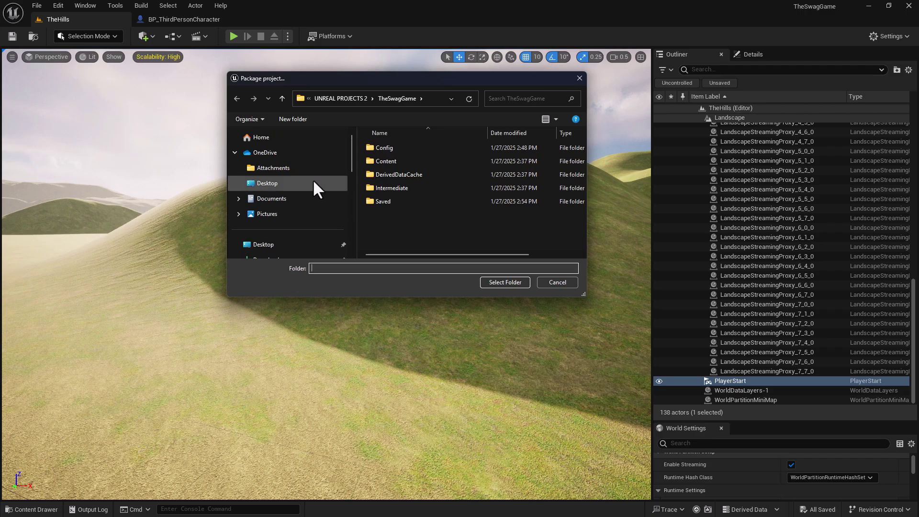
left_click(279, 191)
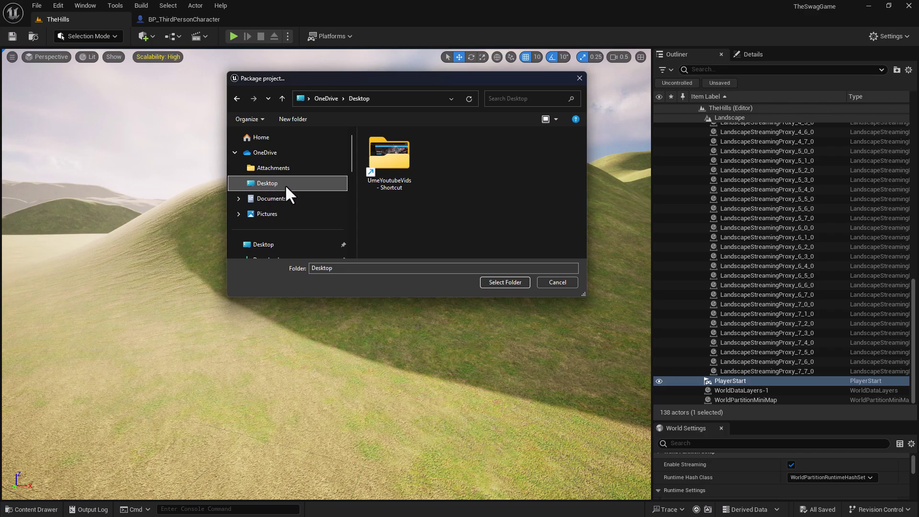